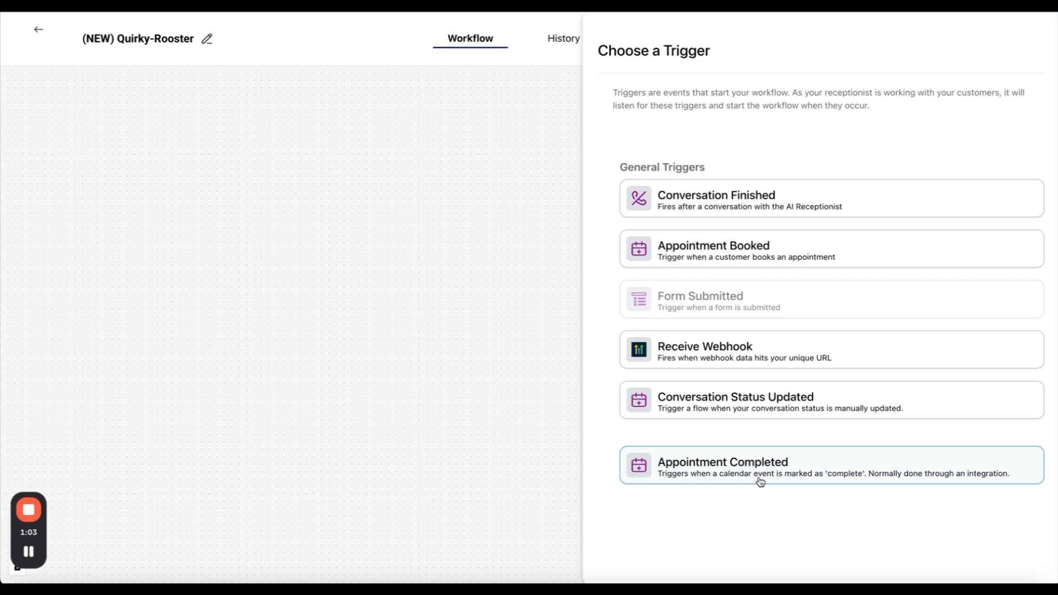
Start the workflow with the Conversation Finished trigger.
{"action": "left_click", "coordinate": [737, 206]}
{"action": "scroll", "coordinate": [631, 231], "scroll_direction": "down", "scroll_amount": 5}
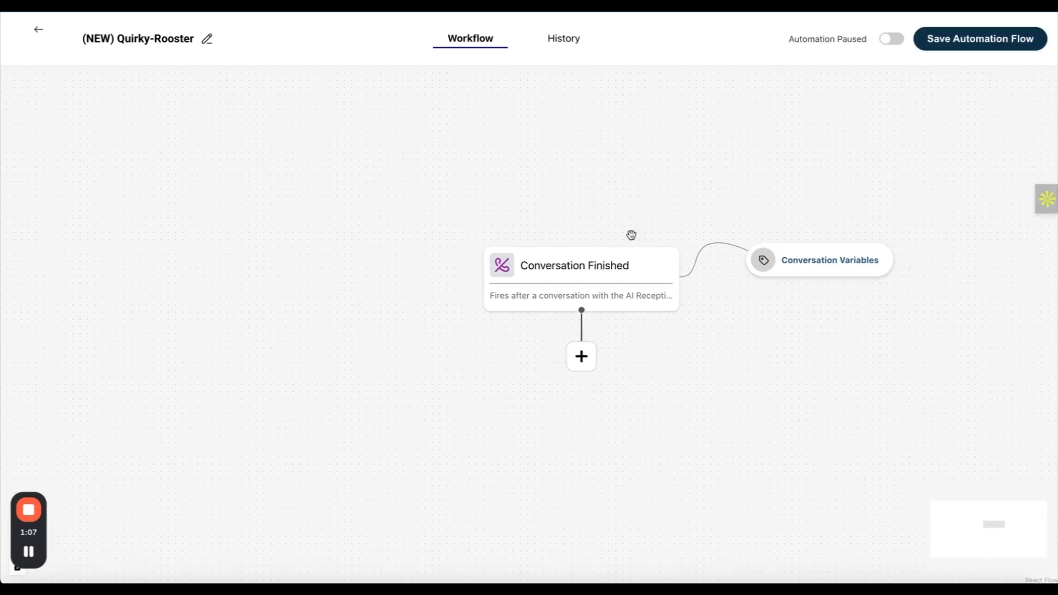
{"action": "left_click_drag", "start_coordinate": [630, 232], "coordinate": [522, 98]}
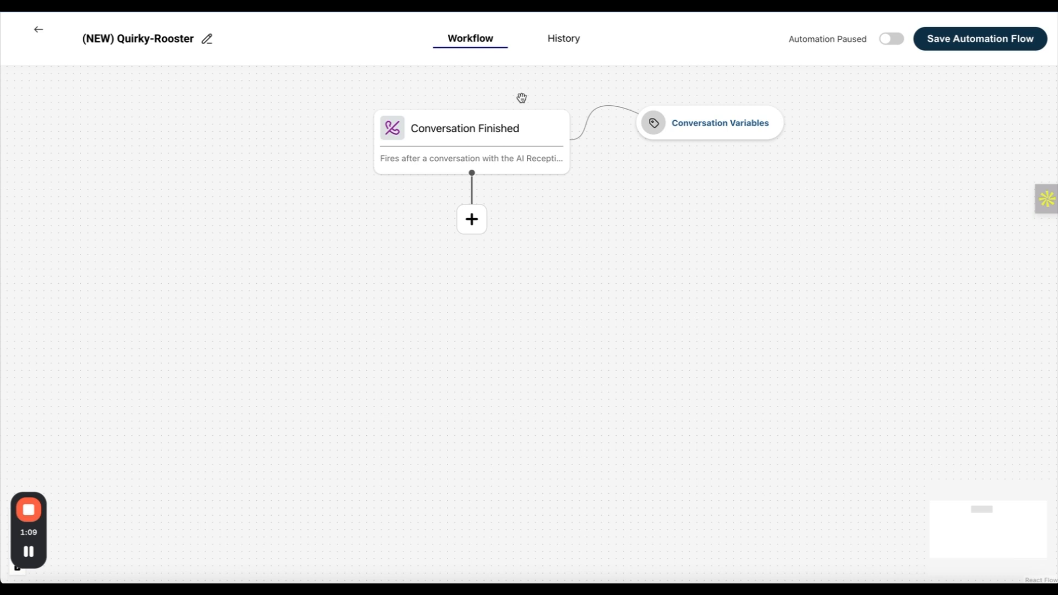
Rename the workflow as Cancel Customer and save the automation flow.
{"action": "left_click", "coordinate": [208, 40]}
{"action": "triple_click", "coordinate": [176, 40]}
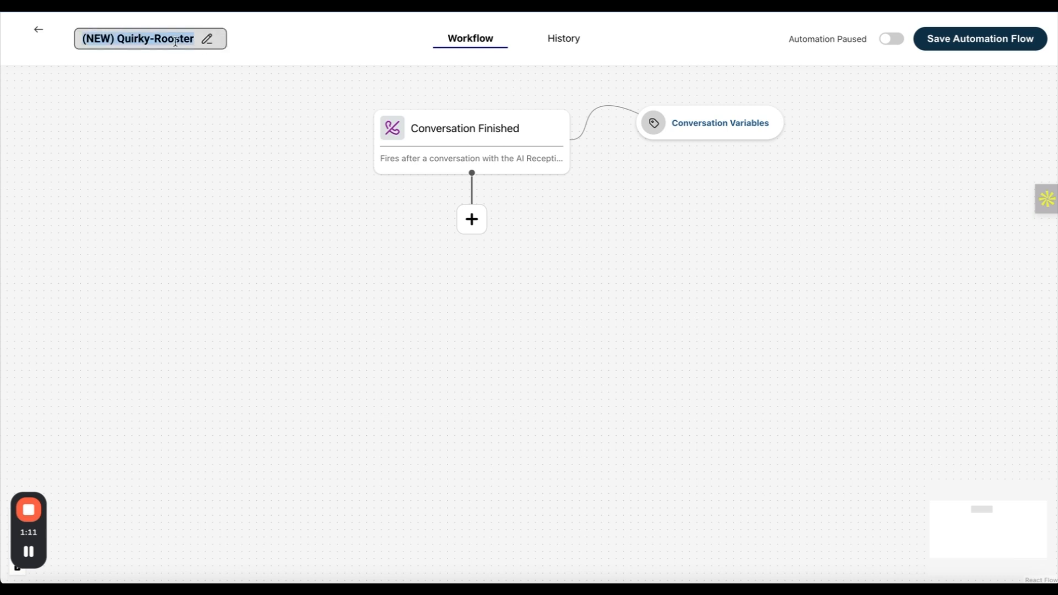
{"action": "key", "text": "BackSpace"}
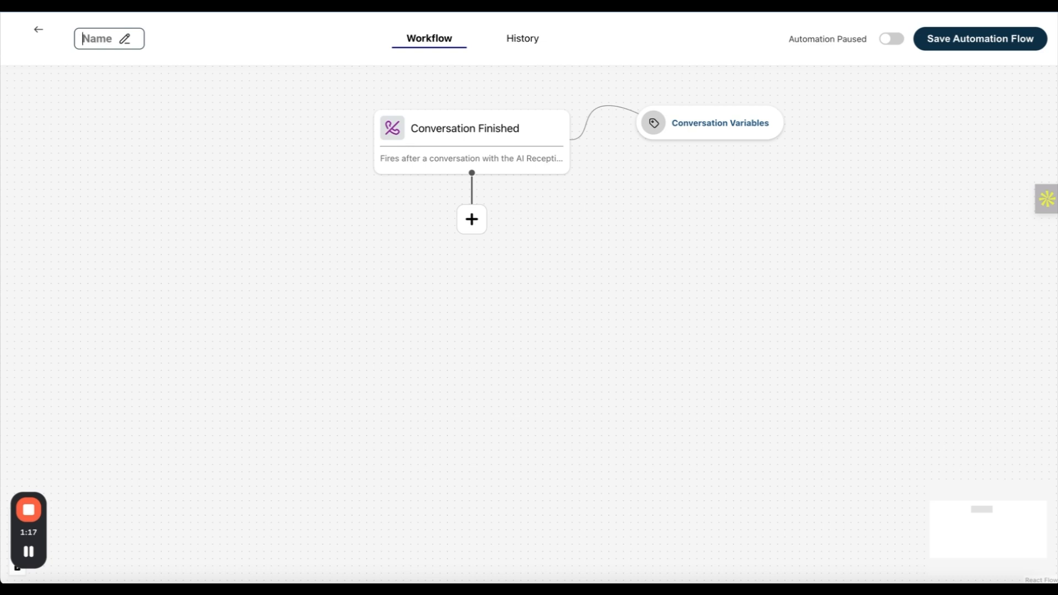
{"action": "type", "text": "Cancel Customer"}
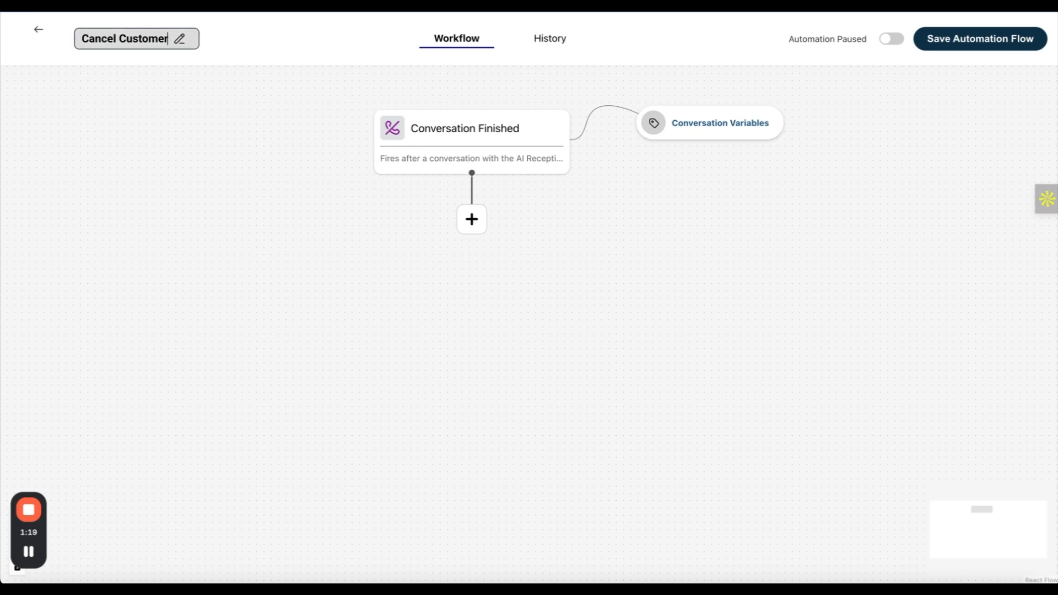
{"action": "key", "text": "Return"}
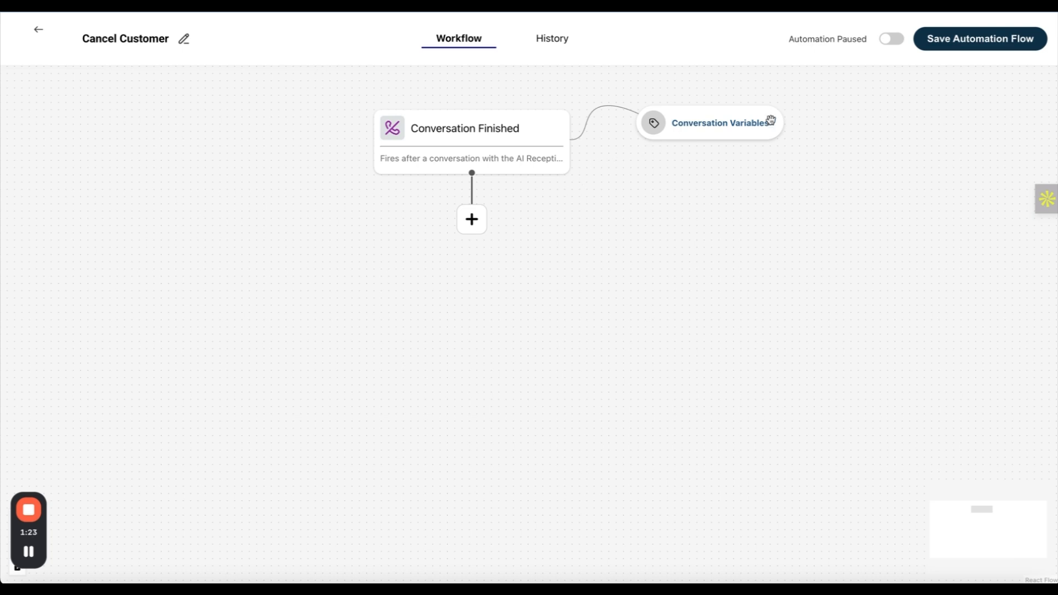
{"action": "left_click", "coordinate": [977, 40]}
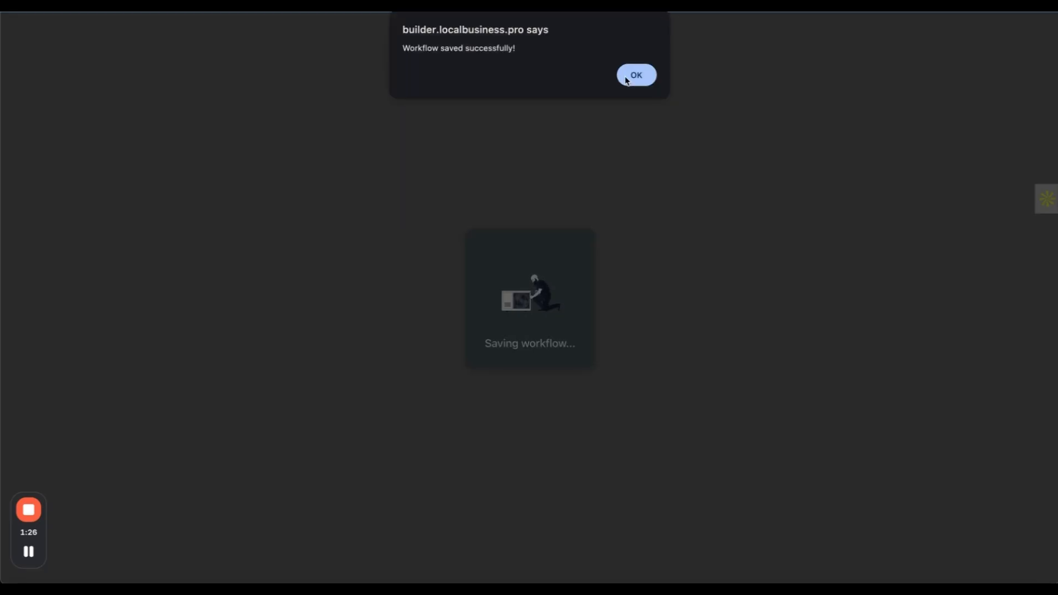
{"action": "left_click", "coordinate": [635, 76]}
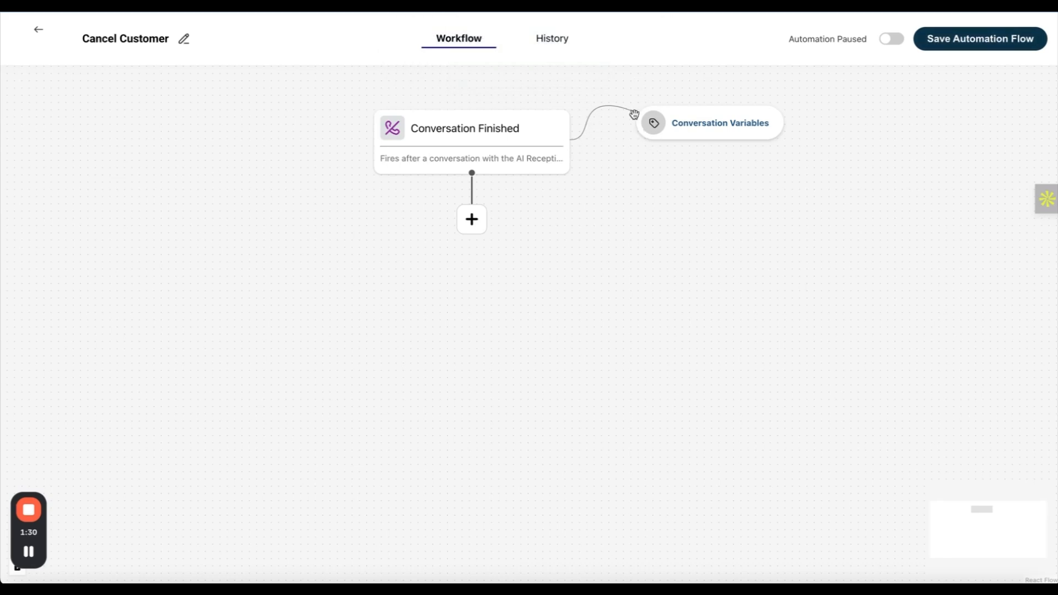
Add a conversation variable named will_cancel to the Conversation Finished trigger.
{"action": "left_click", "coordinate": [708, 131]}
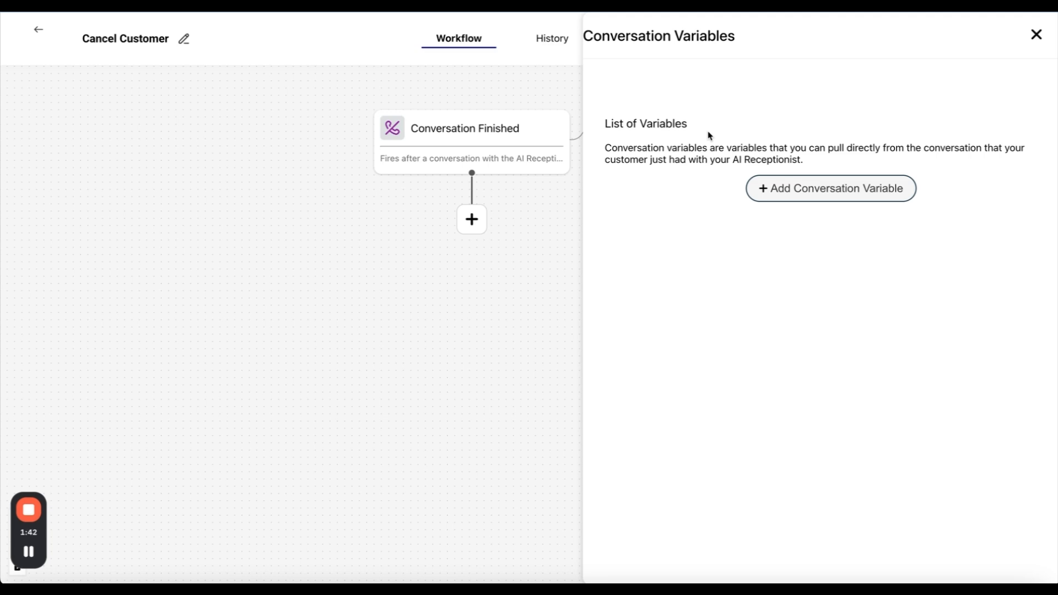
{"action": "left_click", "coordinate": [796, 192]}
{"action": "left_click", "coordinate": [664, 263]}
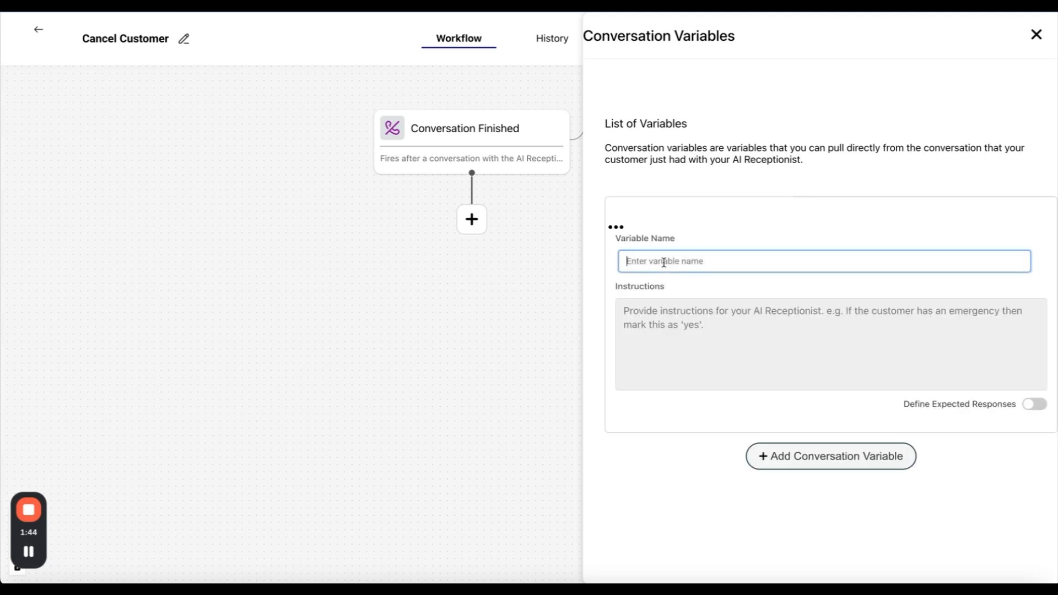
{"action": "type", "text": "will_cancel"}
Write the variable's instructions: mark yes if the customer requests to cancel their account or is unsure, and no if canceling was not mentioned.
{"action": "left_click", "coordinate": [676, 352]}
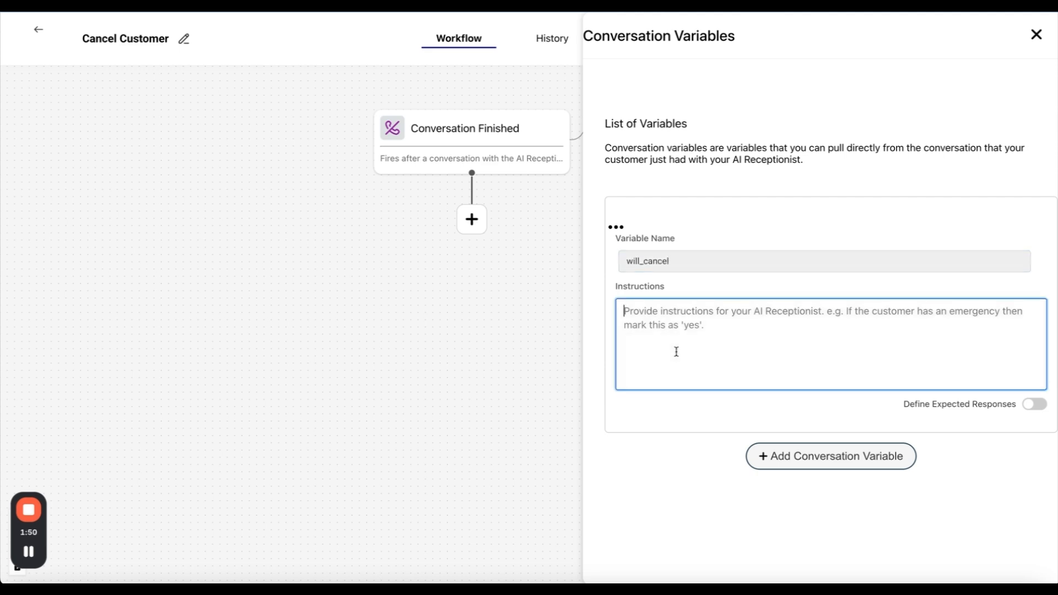
{"action": "type", "text": "If the "}
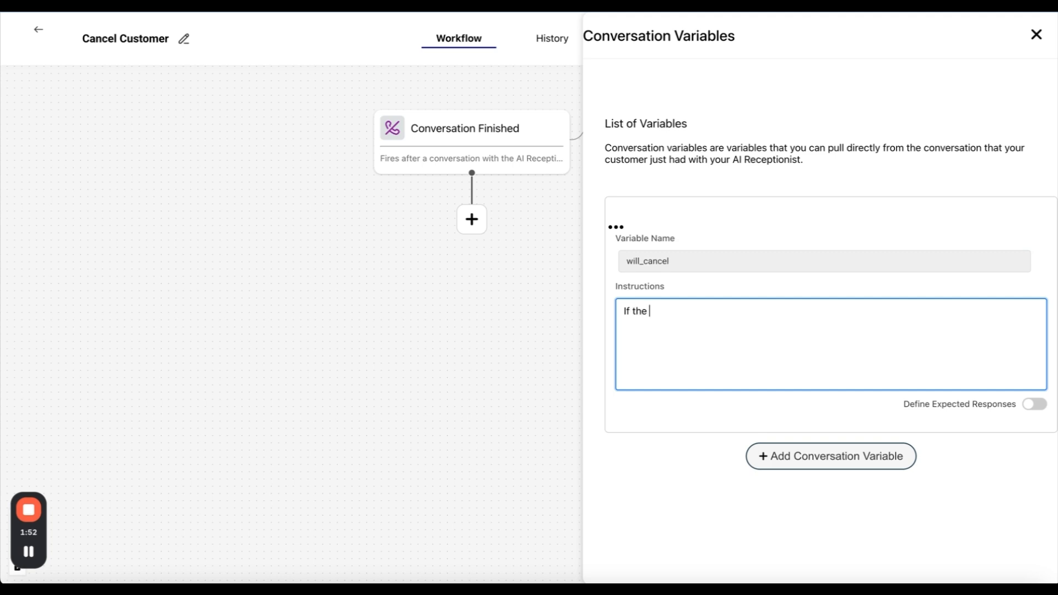
{"action": "type", "text": "customer is requesti"}
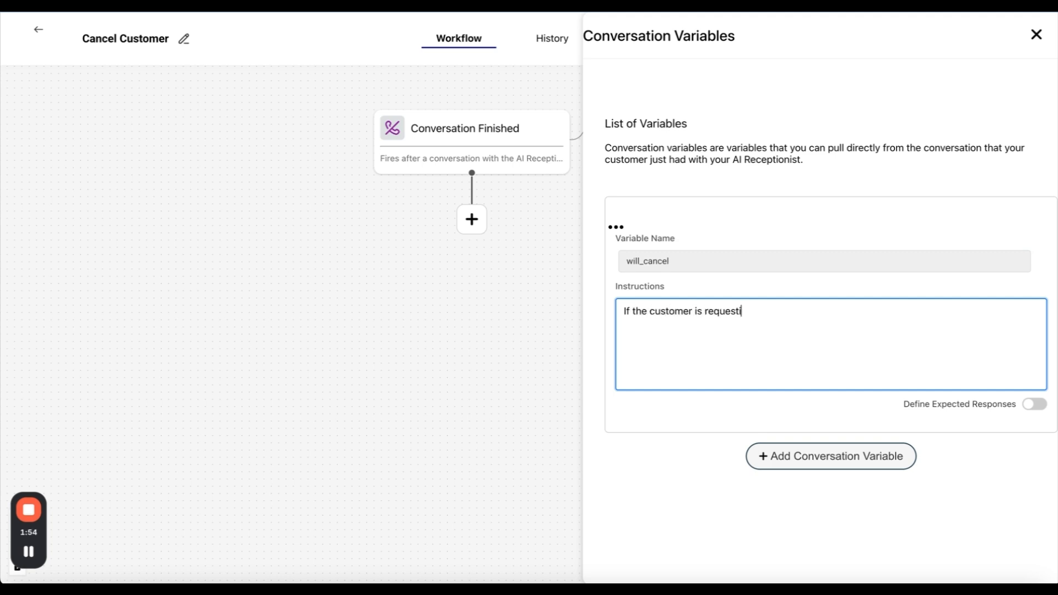
{"action": "type", "text": "ng to cancel their accoun"}
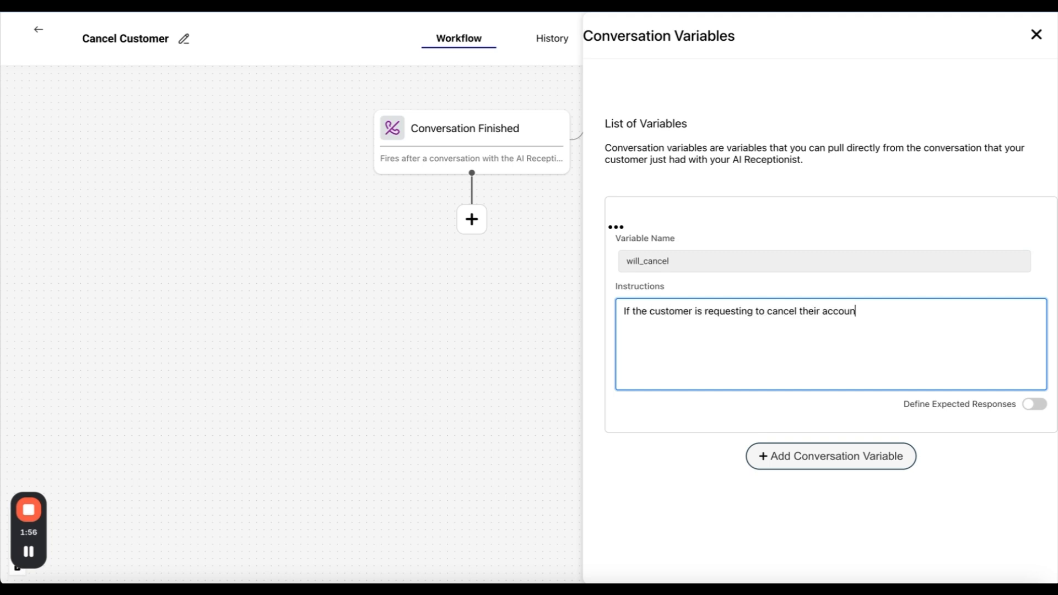
{"action": "type", "text": "t then please mark this "}
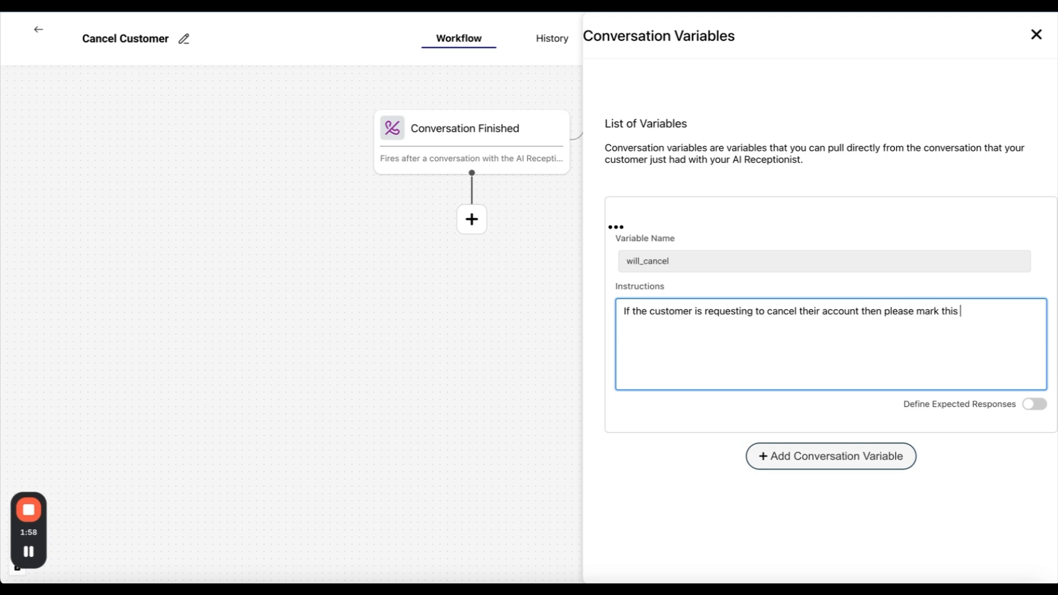
{"action": "type", "text": "as a yes. If they are unsur"}
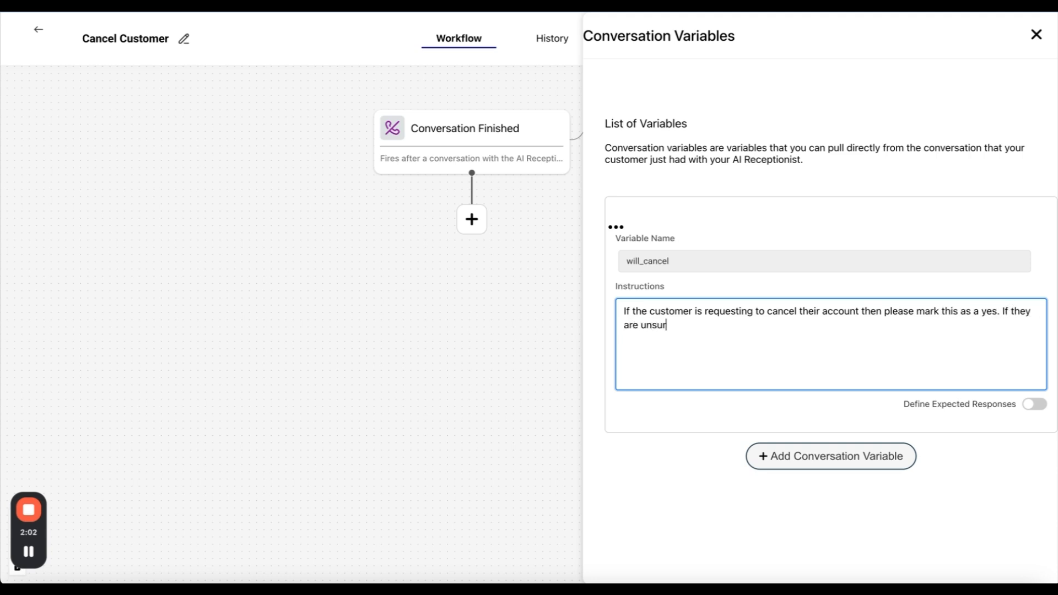
{"action": "type", "text": "e then also mark this as a yes. "}
{"action": "type", "text": "But tif t"}
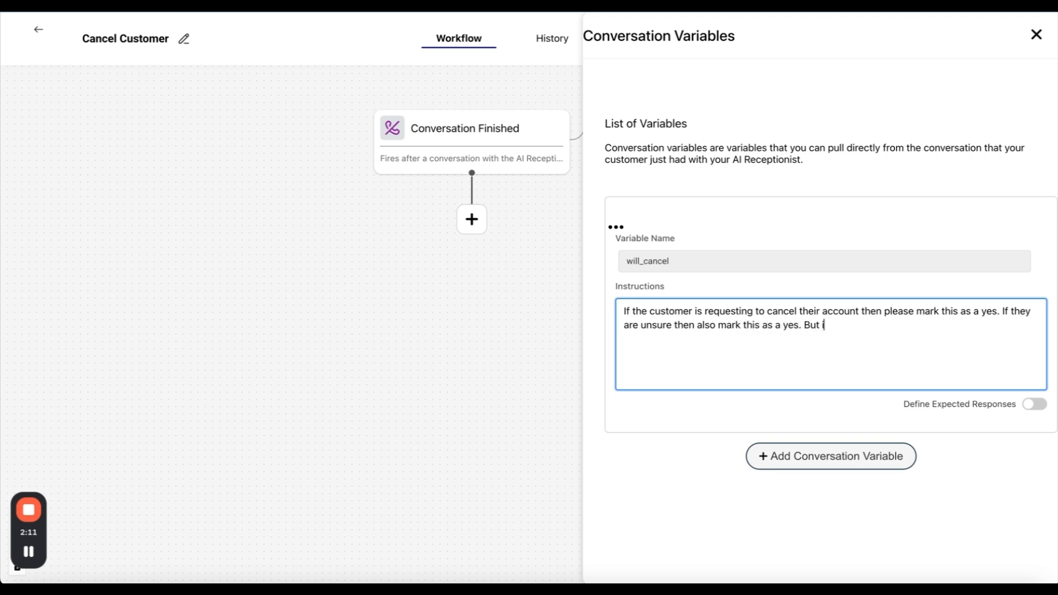
{"action": "type", "text": "f they did not mention canceling "}
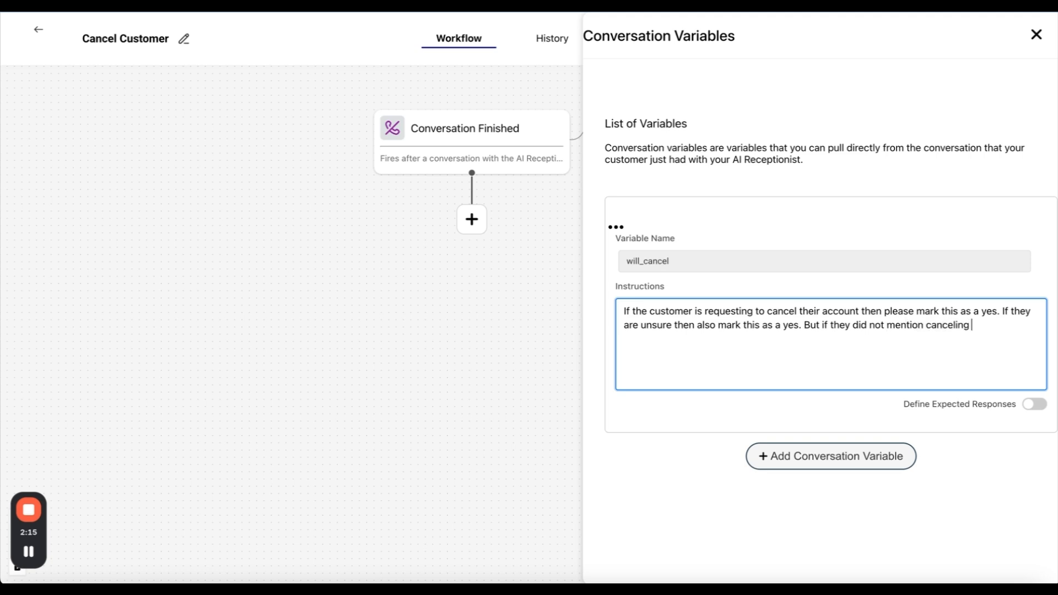
{"action": "type", "text": "or anything like that then please mark this as a no."}
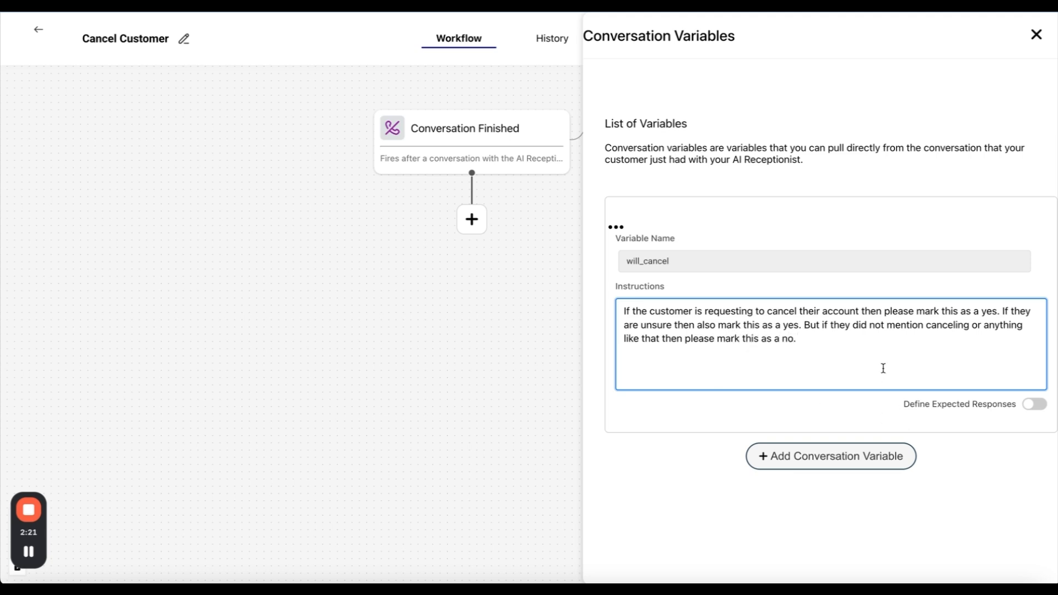
{"action": "left_click", "coordinate": [672, 414]}
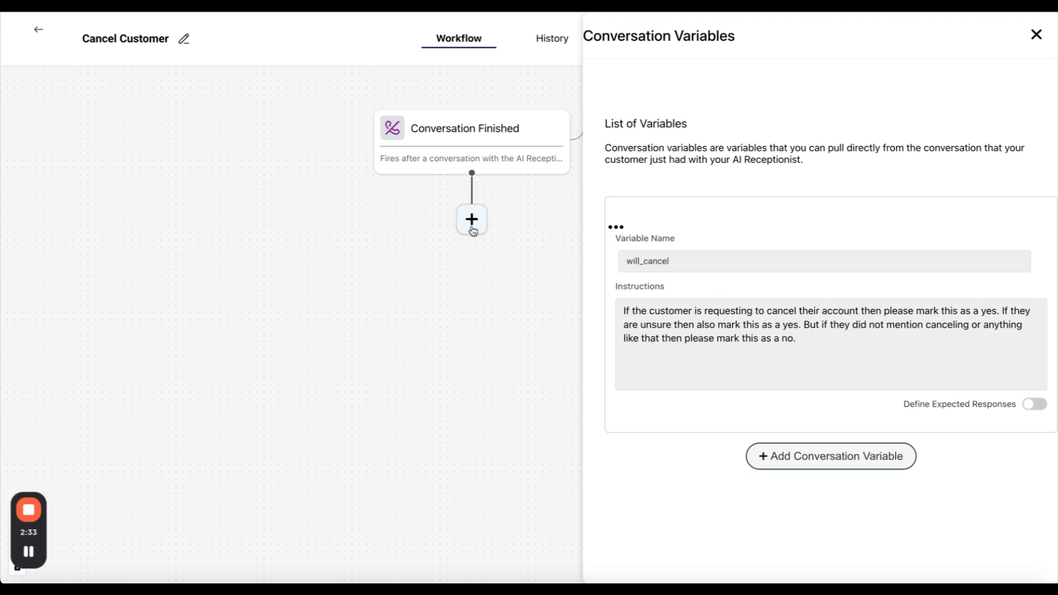
{"action": "left_click", "coordinate": [794, 326]}
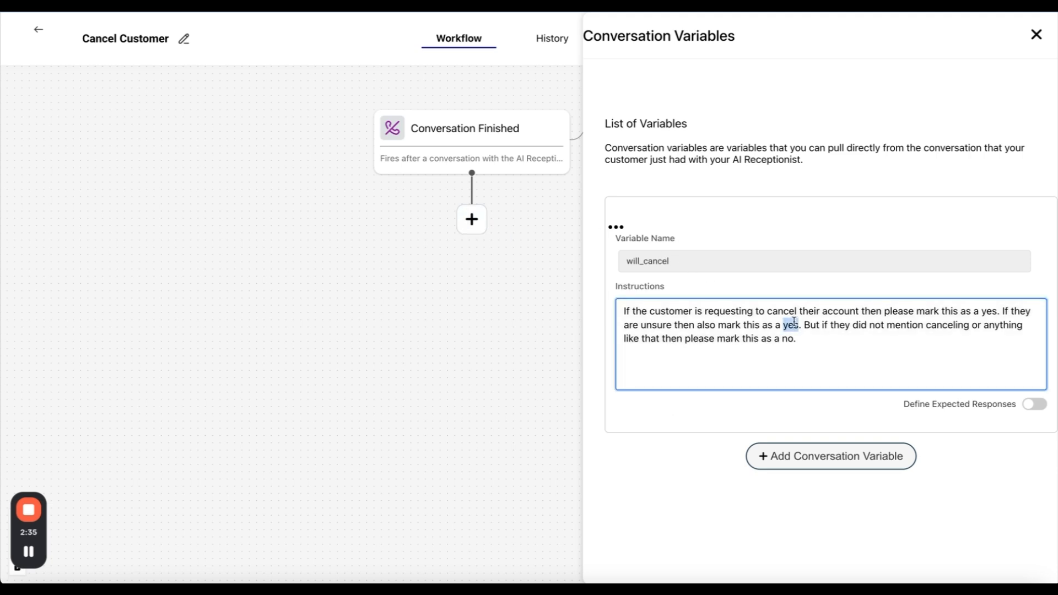
Define yes and no as the expected responses of the will_cancel variable and close the conversation variables.
{"action": "left_click", "coordinate": [1033, 406]}
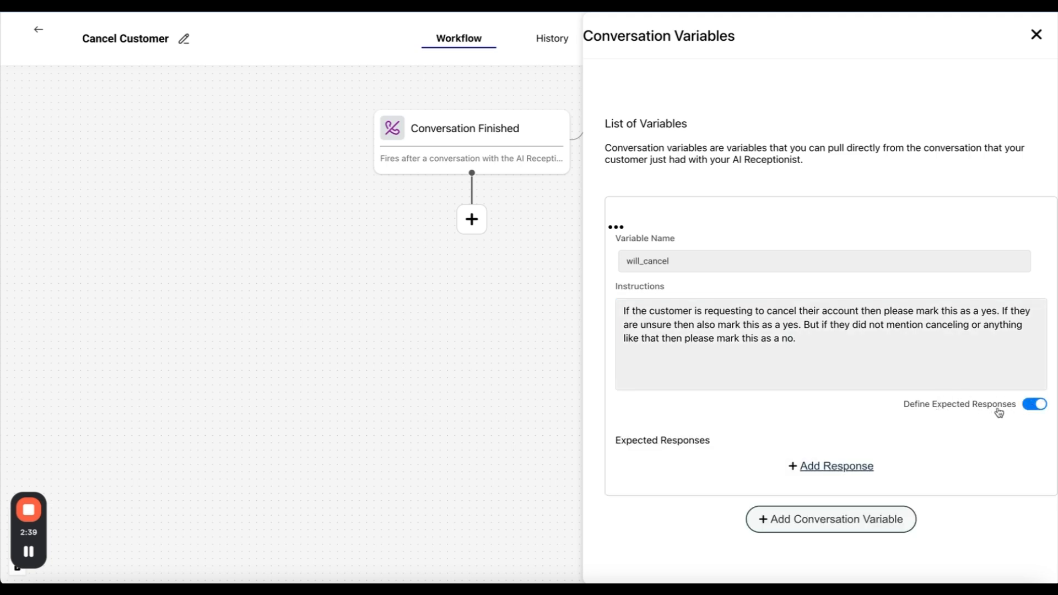
{"action": "left_click", "coordinate": [831, 467]}
{"action": "scroll", "coordinate": [786, 422], "scroll_direction": "down", "scroll_amount": 1}
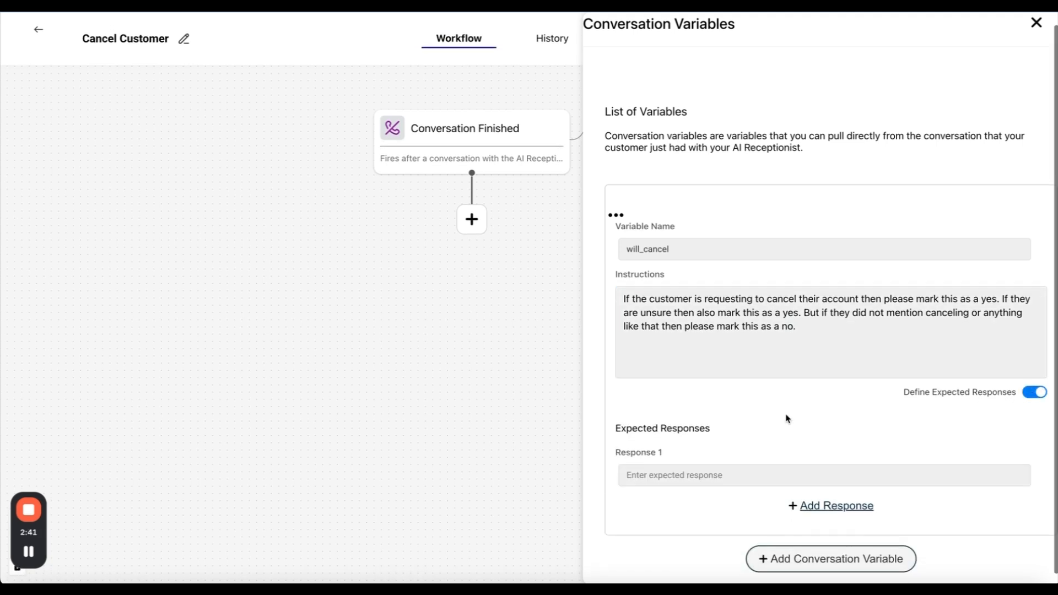
{"action": "left_click", "coordinate": [721, 478]}
{"action": "type", "text": "yes"}
{"action": "left_click", "coordinate": [808, 505]}
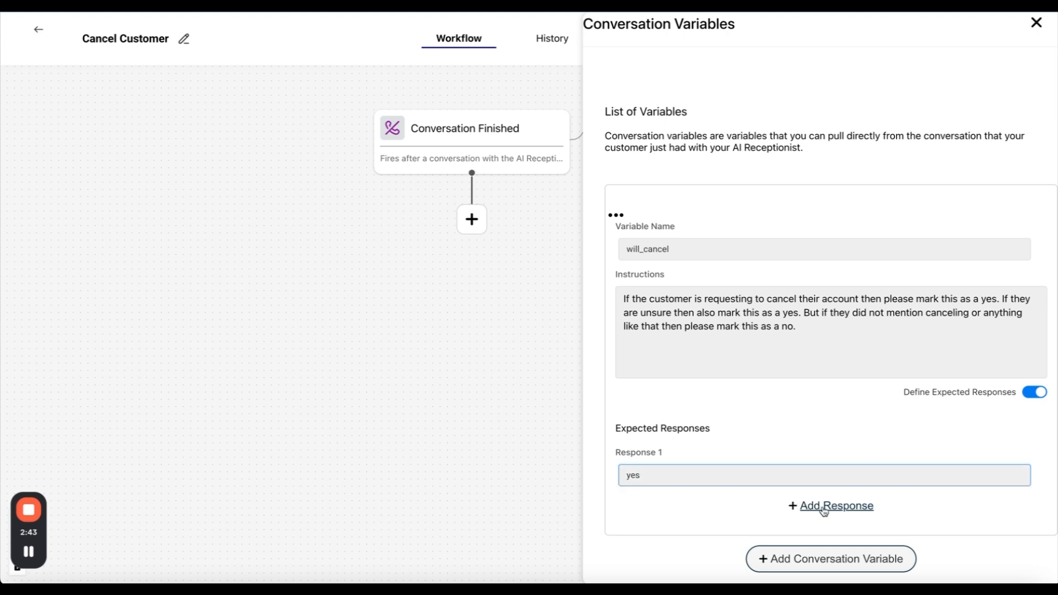
{"action": "left_click", "coordinate": [698, 531]}
{"action": "type", "text": "no"}
{"action": "left_click", "coordinate": [756, 421]}
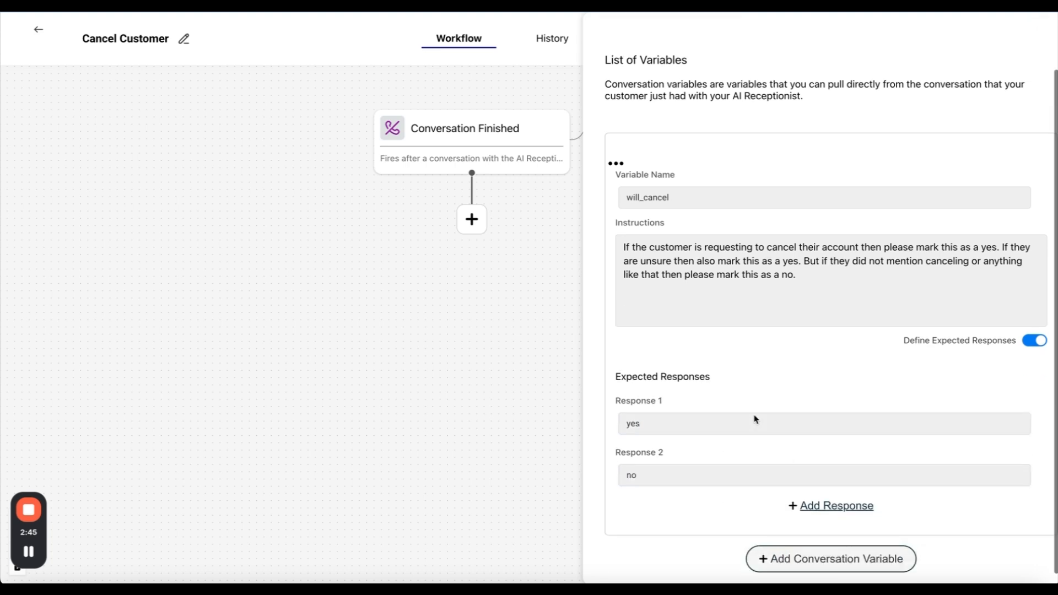
{"action": "scroll", "coordinate": [756, 420], "scroll_direction": "down", "scroll_amount": 1}
{"action": "scroll", "coordinate": [895, 255], "scroll_direction": "up", "scroll_amount": 3}
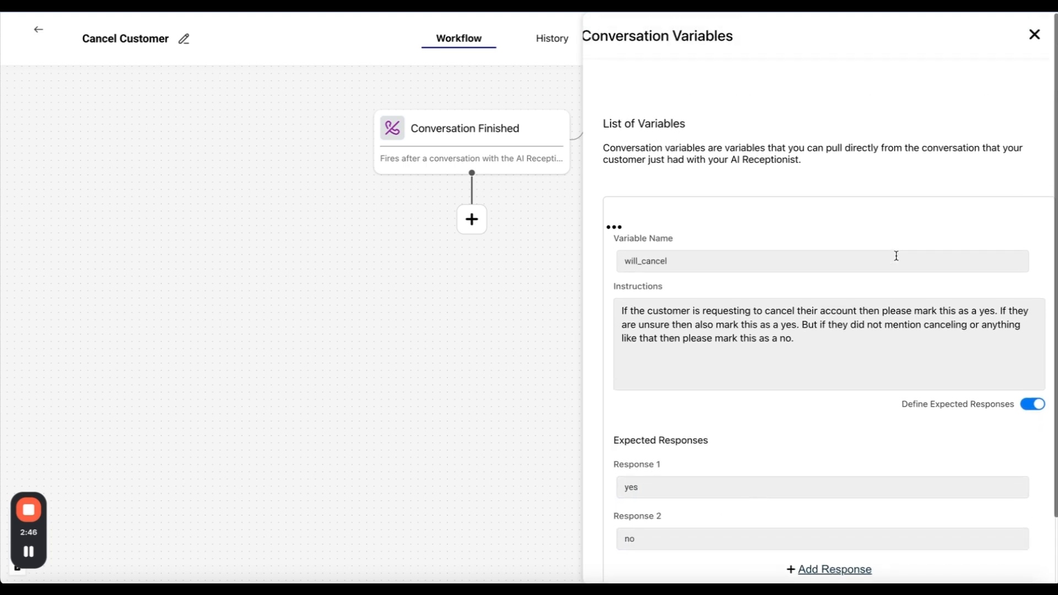
{"action": "left_click", "coordinate": [1034, 35]}
{"action": "left_click", "coordinate": [700, 128]}
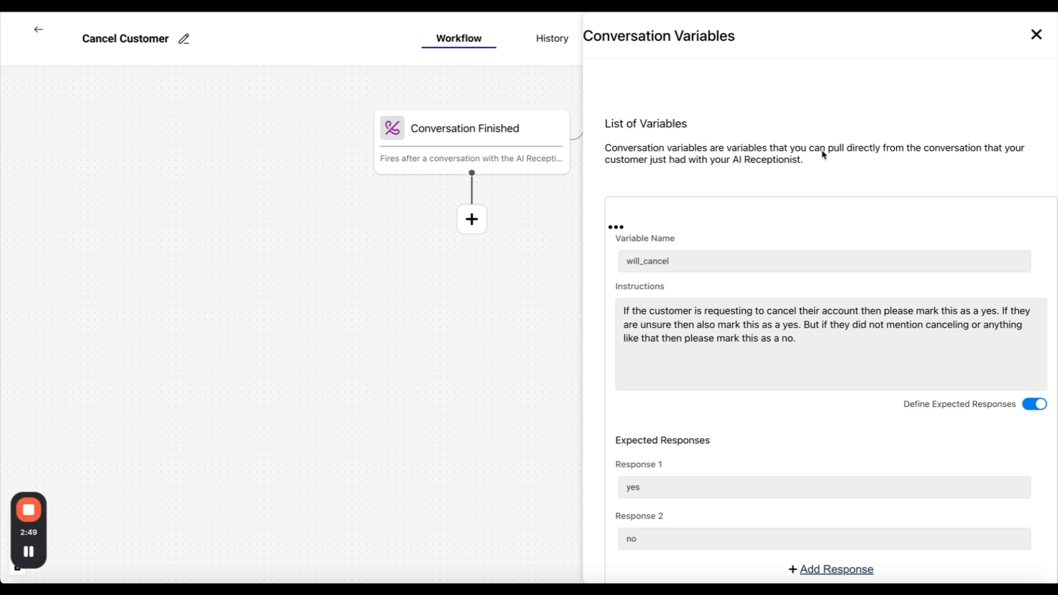
{"action": "left_click", "coordinate": [1032, 41]}
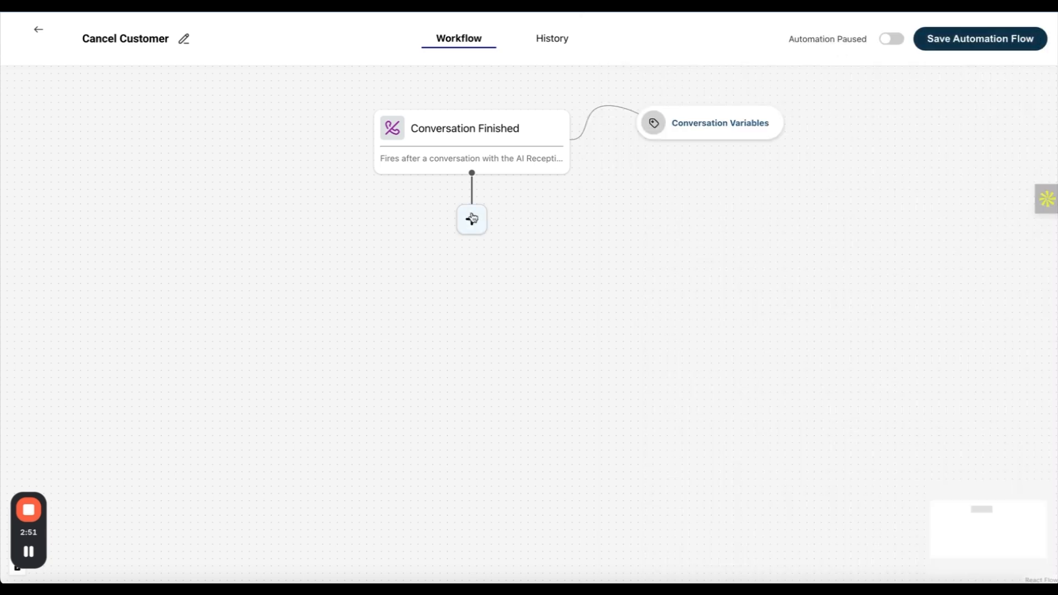
Open the choice of actions to follow the Conversation Finished trigger, look through them and refresh the list.
{"action": "left_click", "coordinate": [472, 219]}
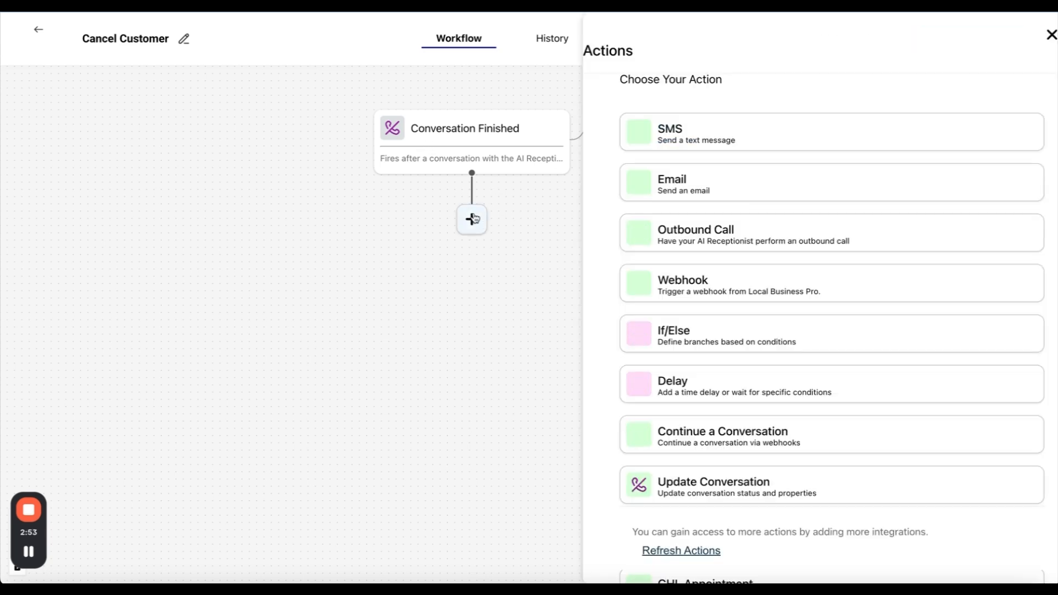
{"action": "scroll", "coordinate": [796, 338], "scroll_direction": "down", "scroll_amount": 3}
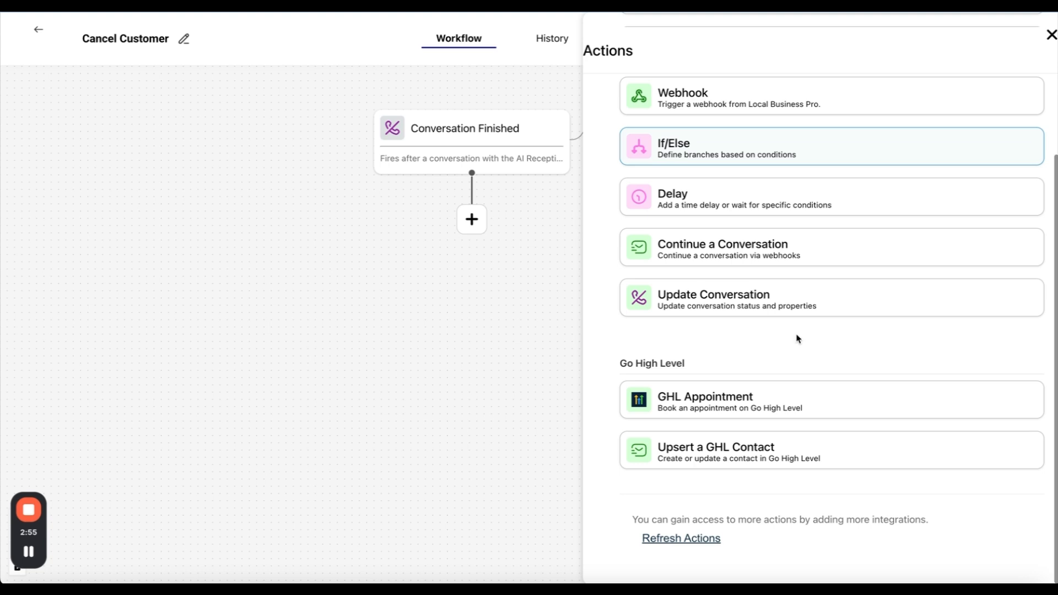
{"action": "scroll", "coordinate": [798, 338], "scroll_direction": "up", "scroll_amount": 3}
{"action": "scroll", "coordinate": [797, 339], "scroll_direction": "up", "scroll_amount": 1}
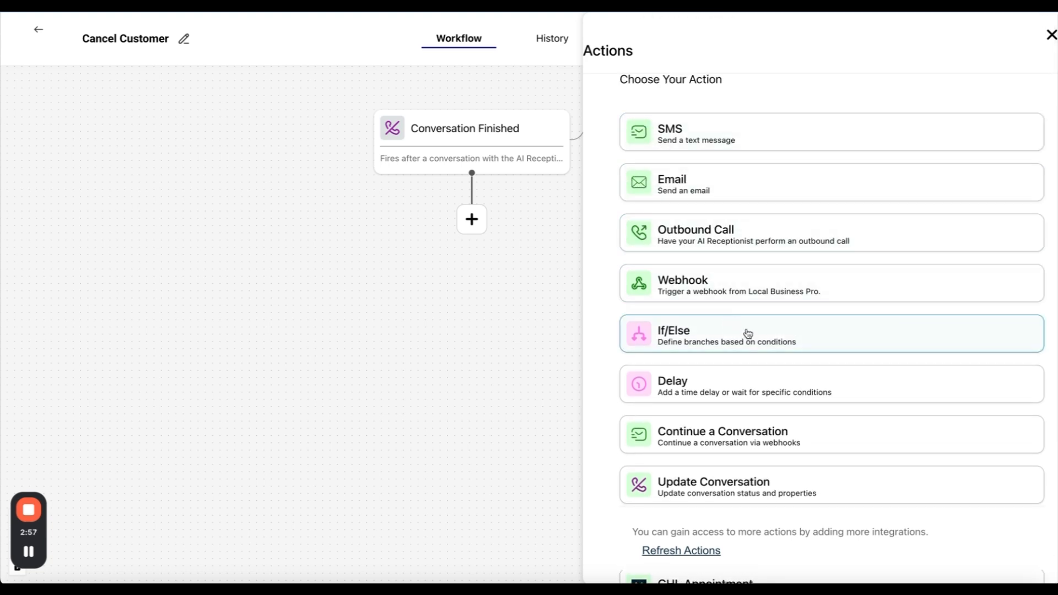
{"action": "scroll", "coordinate": [792, 441], "scroll_direction": "down", "scroll_amount": 3}
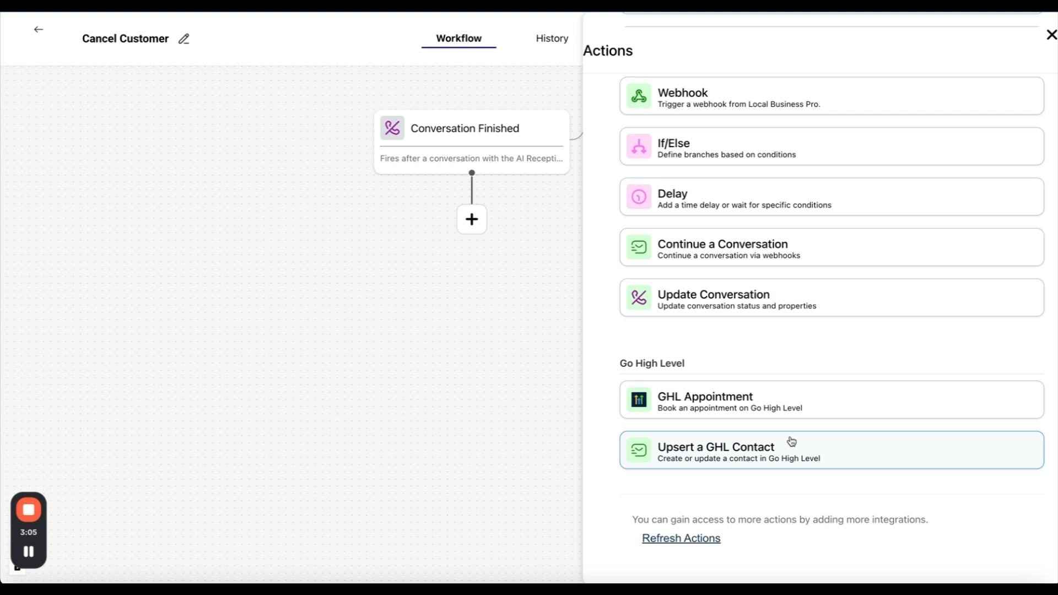
{"action": "left_click", "coordinate": [704, 542]}
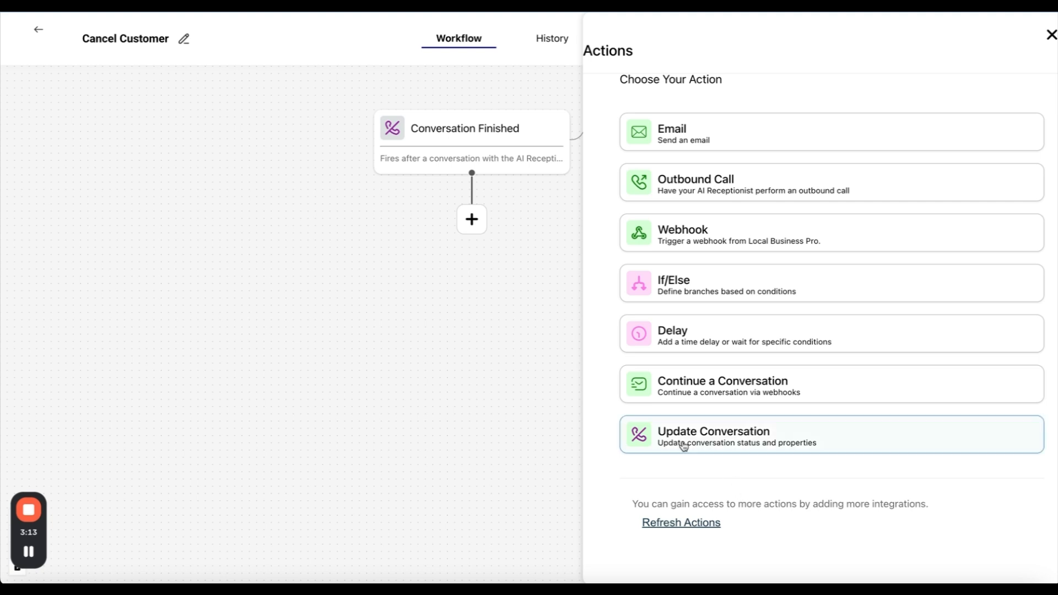
Add an If/Else action after the Conversation Finished trigger.
{"action": "left_click_drag", "start_coordinate": [487, 352], "coordinate": [363, 407]}
{"action": "scroll", "coordinate": [362, 412], "scroll_direction": "down", "scroll_amount": 2}
{"action": "left_click_drag", "start_coordinate": [415, 380], "coordinate": [347, 264]}
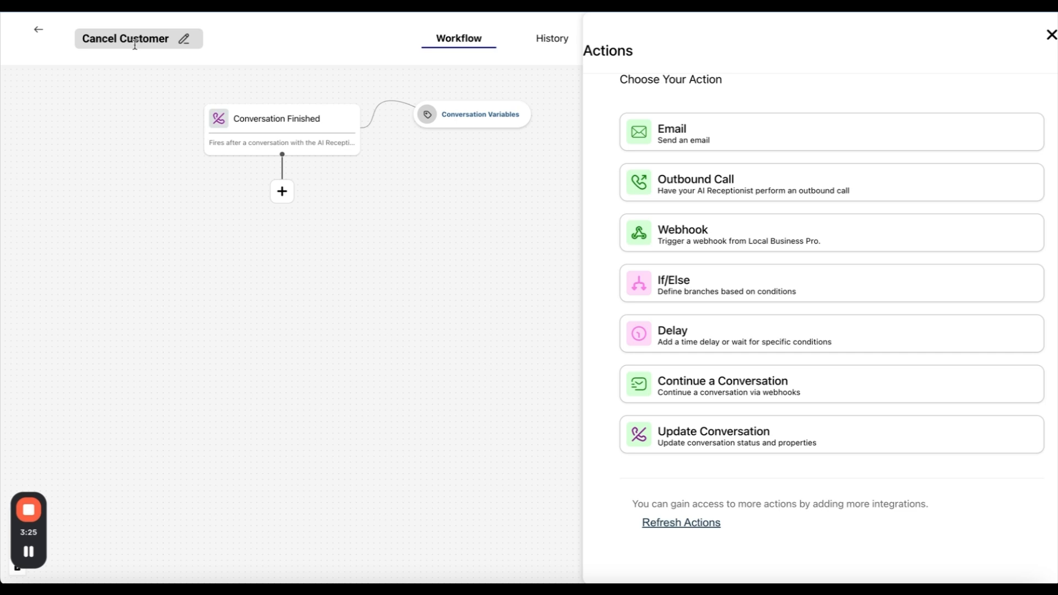
{"action": "left_click", "coordinate": [706, 295]}
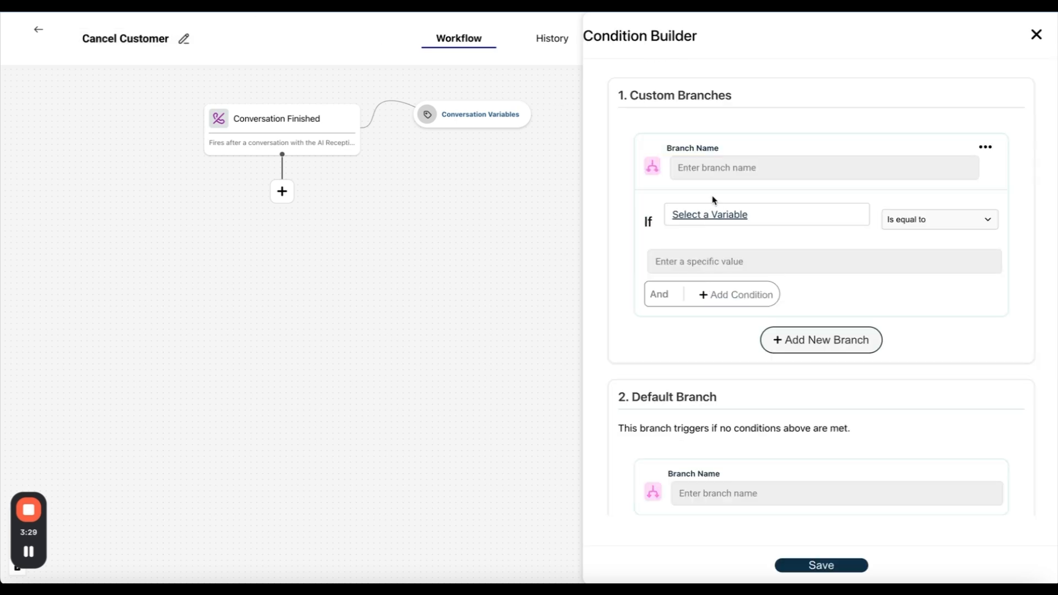
Name the first custom branch of the condition "will cancel".
{"action": "left_click", "coordinate": [719, 173]}
{"action": "type", "text": "will cancel"}
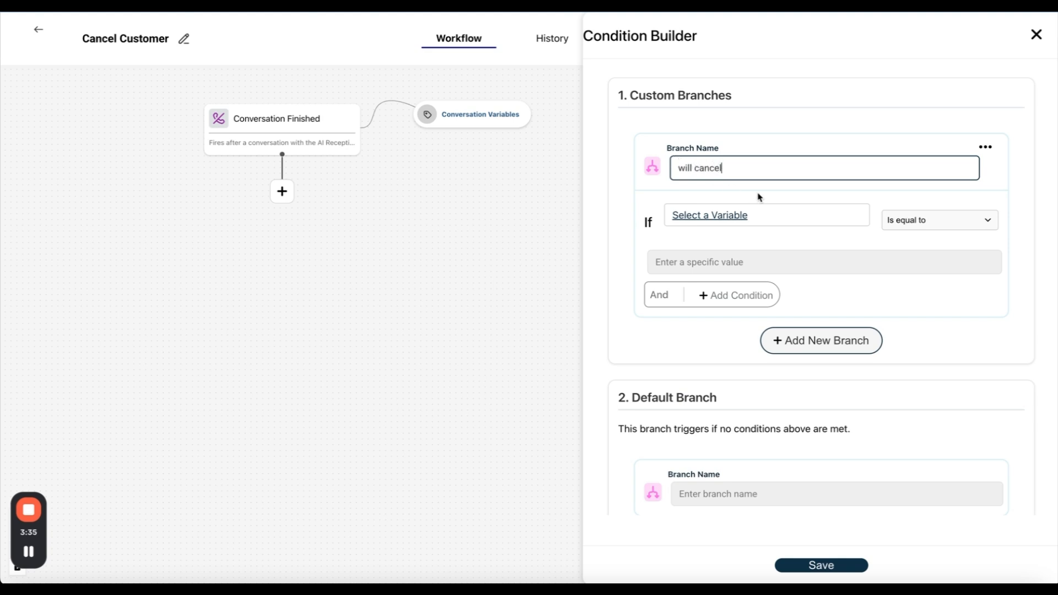
{"action": "scroll", "coordinate": [690, 96], "scroll_direction": "down", "scroll_amount": 1}
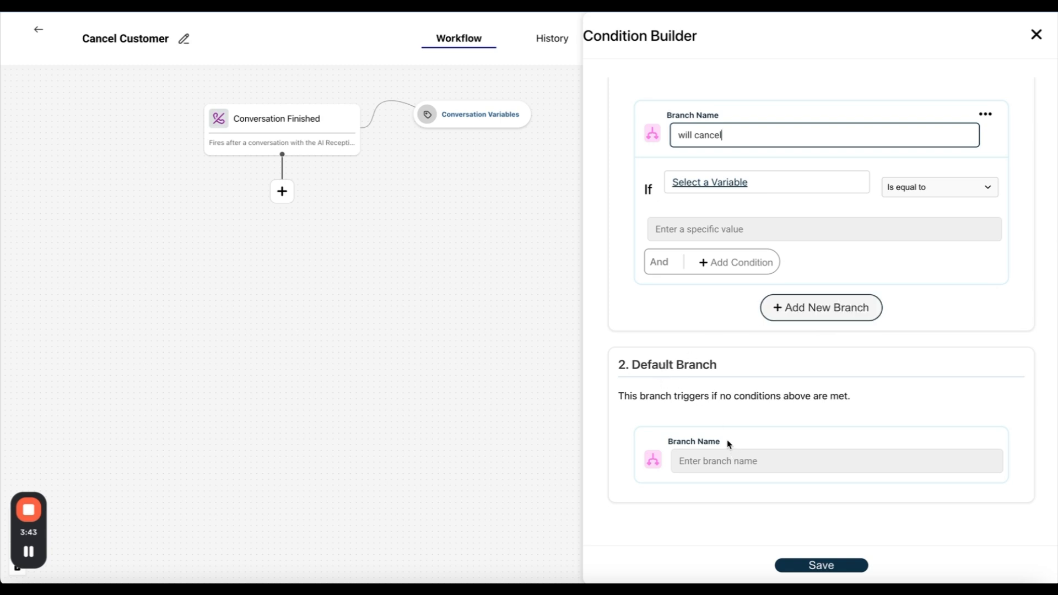
{"action": "scroll", "coordinate": [768, 452], "scroll_direction": "up", "scroll_amount": 1}
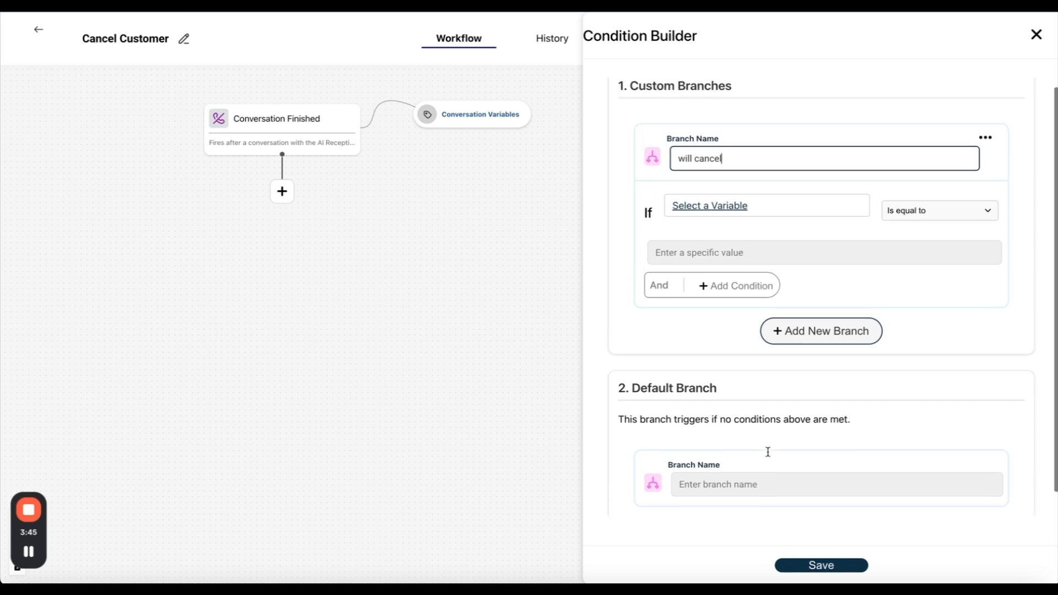
Set the will cancel branch's condition to {conversation.will_cancel} is equal to yes.
{"action": "left_click", "coordinate": [700, 219]}
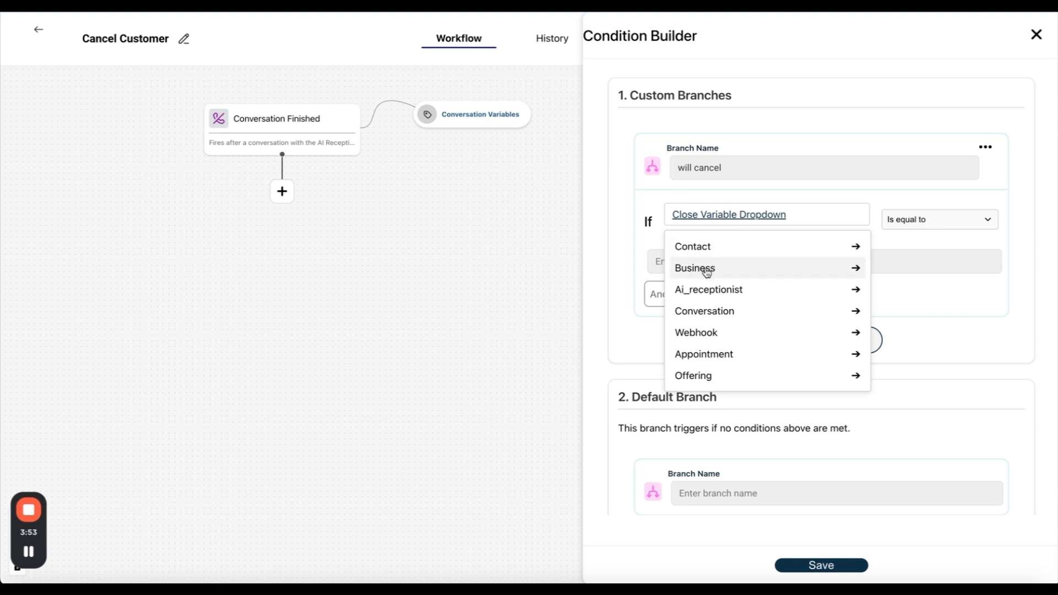
{"action": "left_click", "coordinate": [710, 312]}
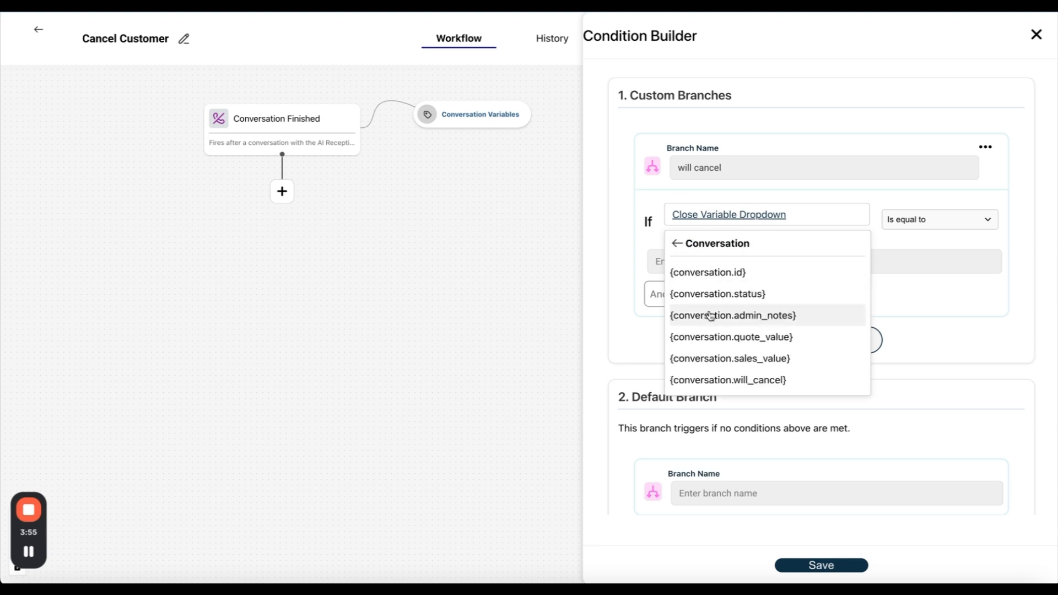
{"action": "scroll", "coordinate": [716, 316], "scroll_direction": "down", "scroll_amount": 1}
{"action": "left_click", "coordinate": [747, 348]}
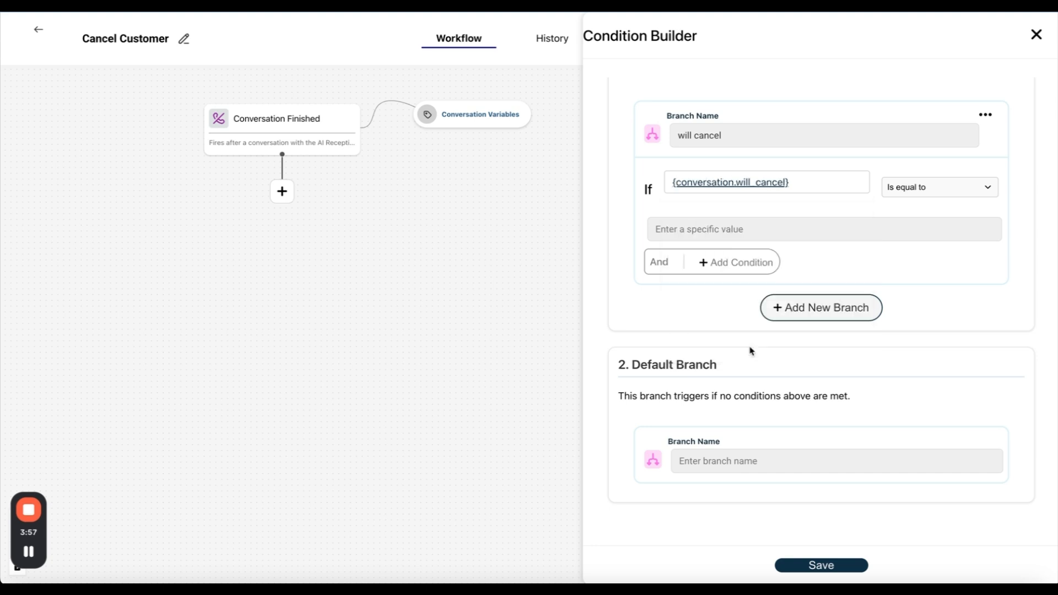
{"action": "left_click", "coordinate": [934, 183]}
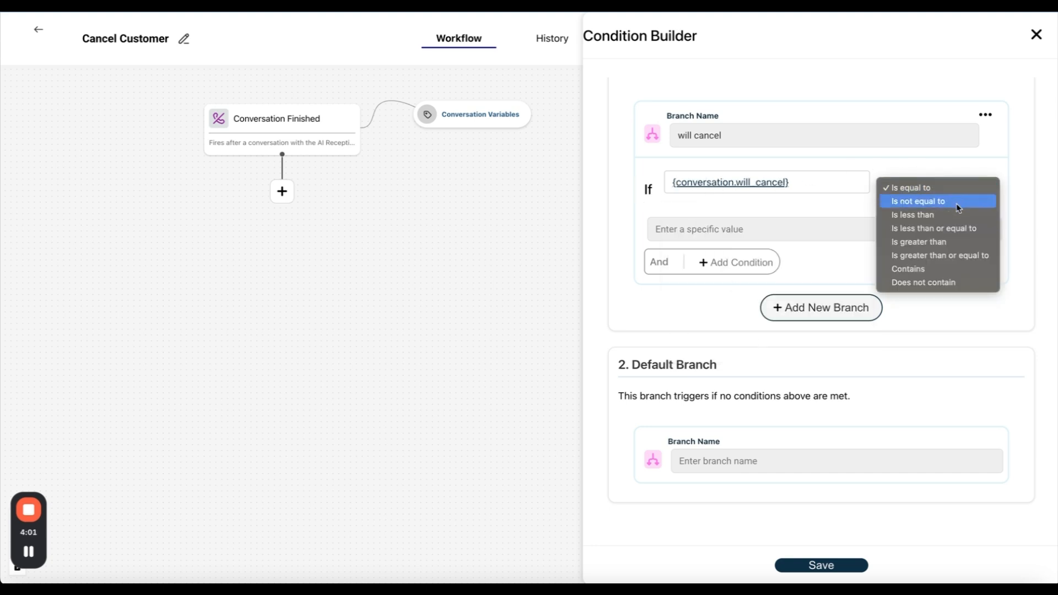
{"action": "left_click", "coordinate": [957, 188]}
{"action": "left_click", "coordinate": [712, 227]}
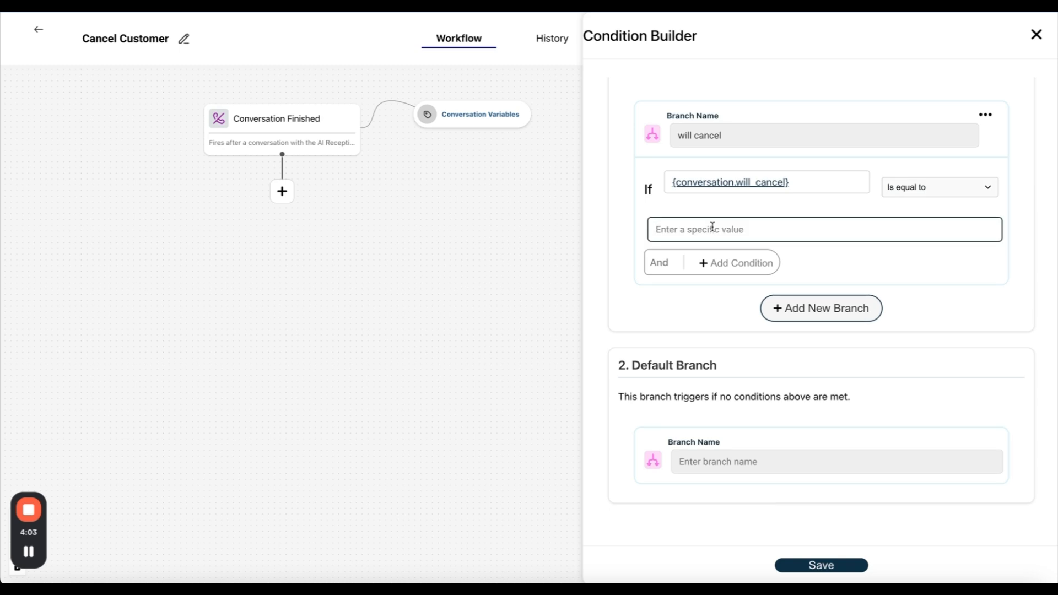
{"action": "type", "text": "yes"}
{"action": "left_click", "coordinate": [805, 263]}
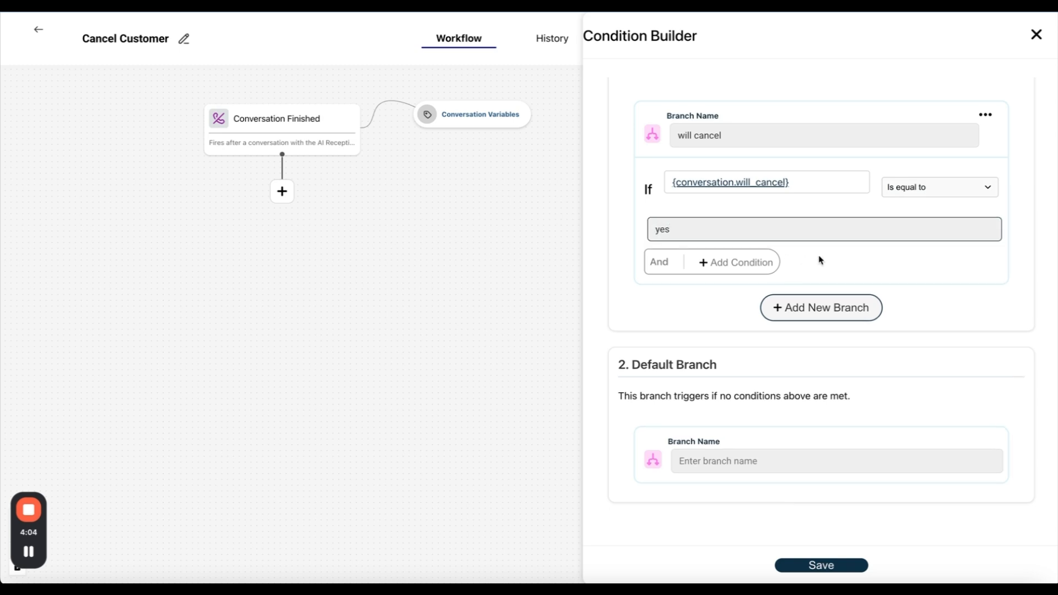
Keep And as the operator for joining conditions and save the branch setup.
{"action": "left_click", "coordinate": [661, 264]}
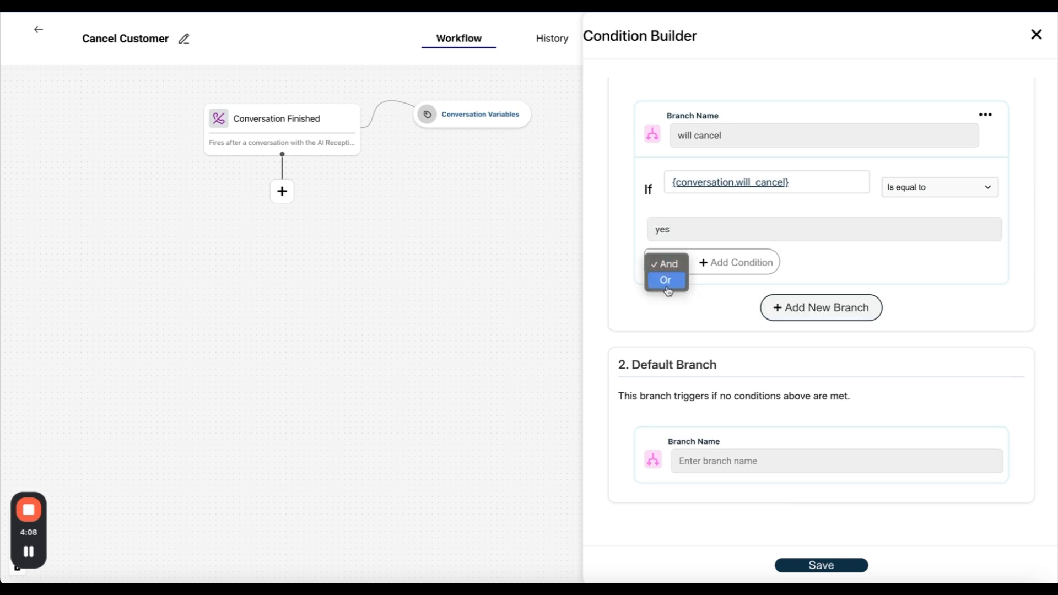
{"action": "left_click", "coordinate": [668, 263]}
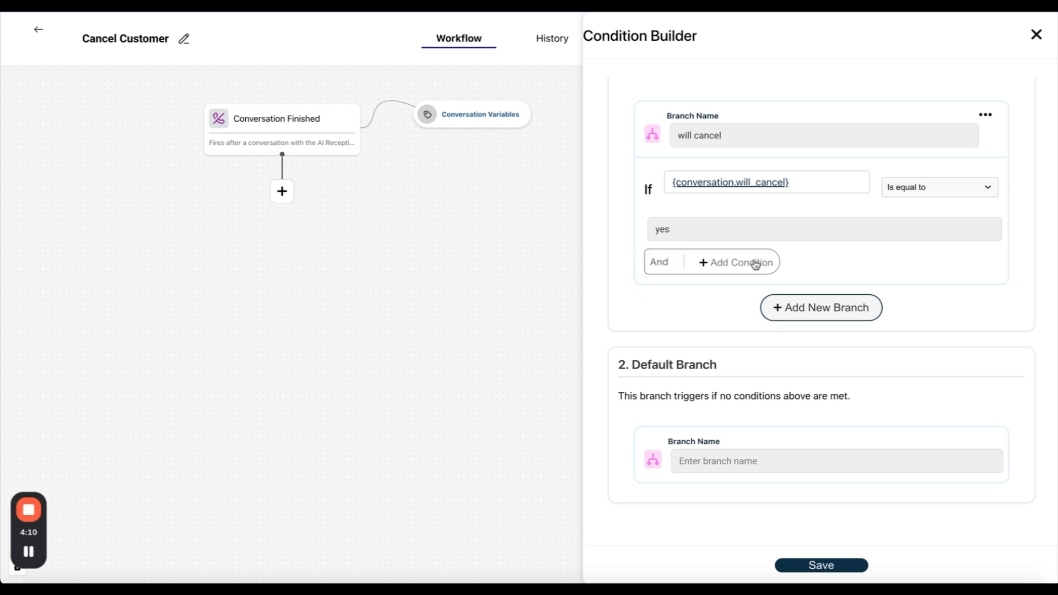
{"action": "scroll", "coordinate": [701, 300], "scroll_direction": "up", "scroll_amount": 1}
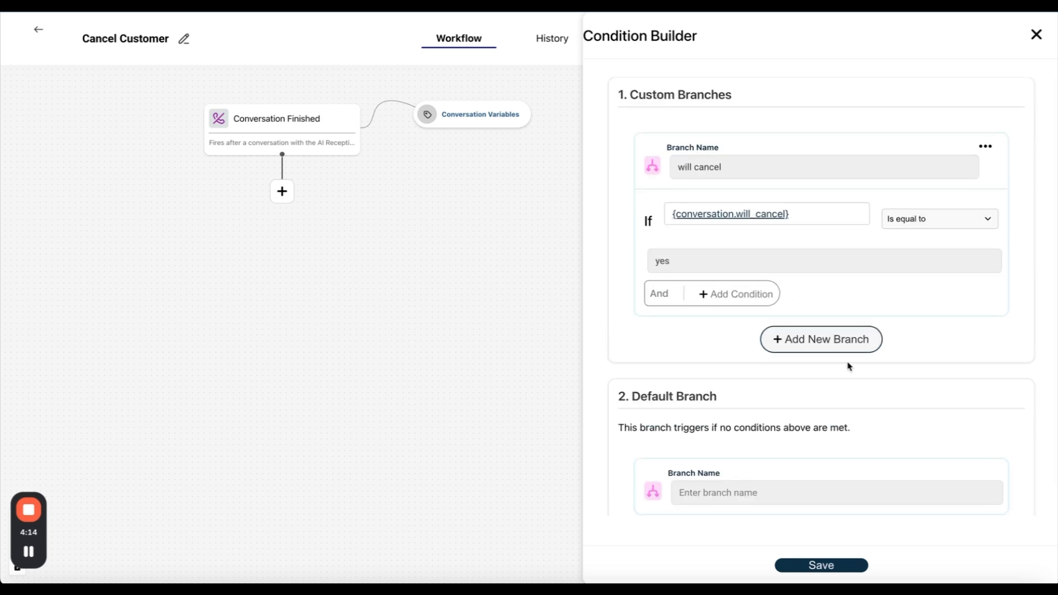
{"action": "scroll", "coordinate": [841, 369], "scroll_direction": "down", "scroll_amount": 1}
{"action": "left_click", "coordinate": [817, 566]}
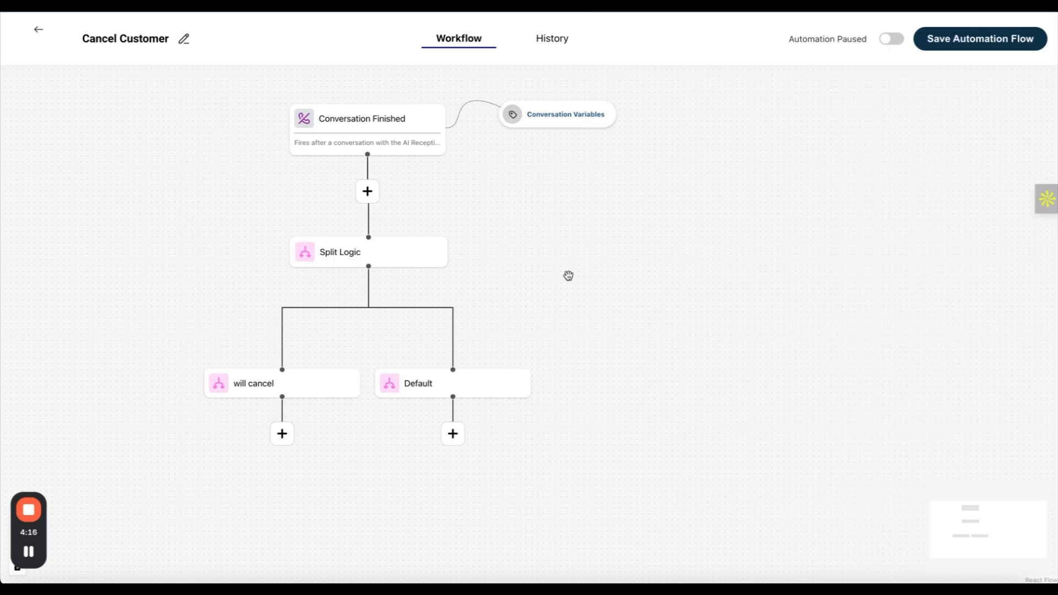
Add an Outbound Call action under the will cancel branch and name it "Call to owner".
{"action": "left_click_drag", "start_coordinate": [555, 258], "coordinate": [704, 257]}
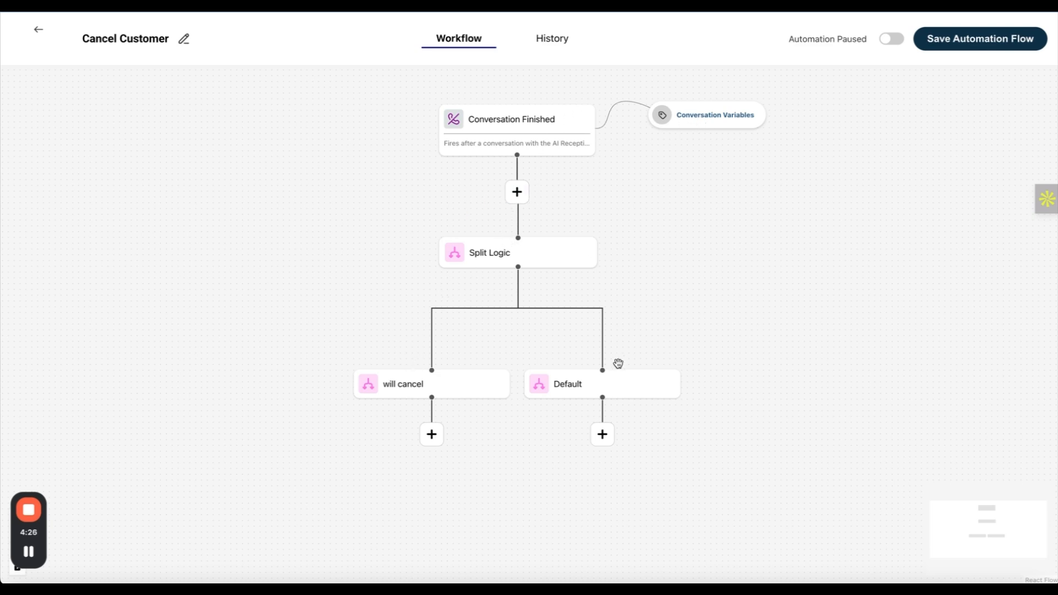
{"action": "left_click", "coordinate": [432, 434]}
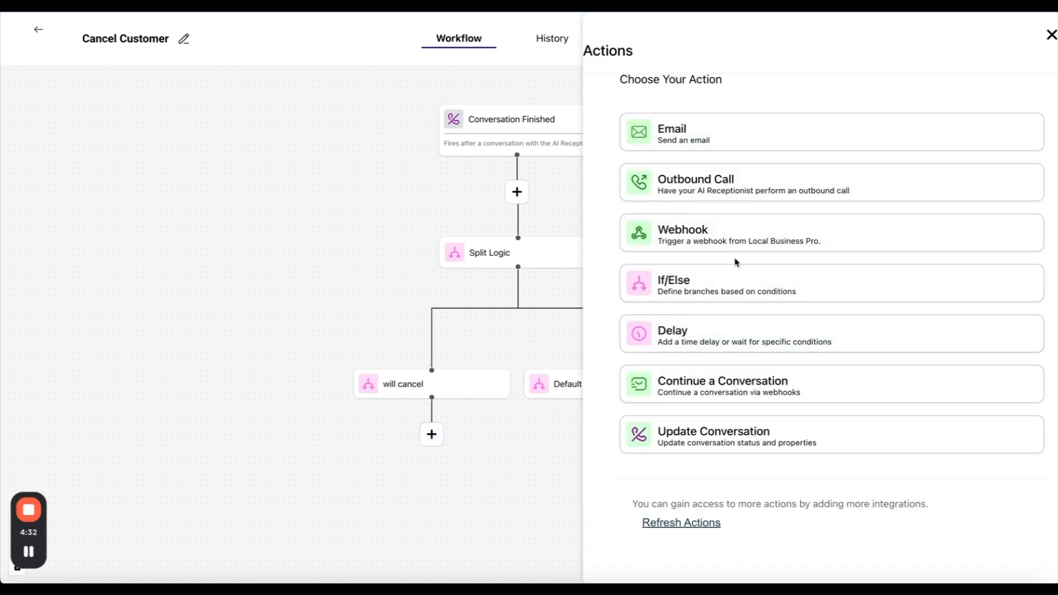
{"action": "left_click", "coordinate": [732, 185]}
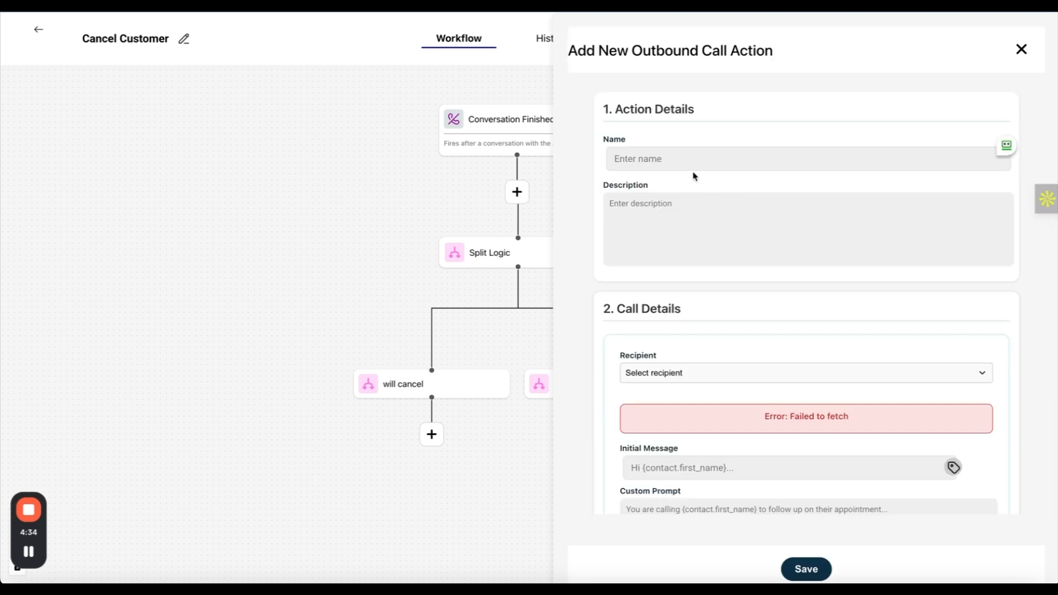
{"action": "scroll", "coordinate": [673, 163], "scroll_direction": "down", "scroll_amount": 1}
{"action": "scroll", "coordinate": [673, 163], "scroll_direction": "up", "scroll_amount": 1}
{"action": "left_click", "coordinate": [673, 162]}
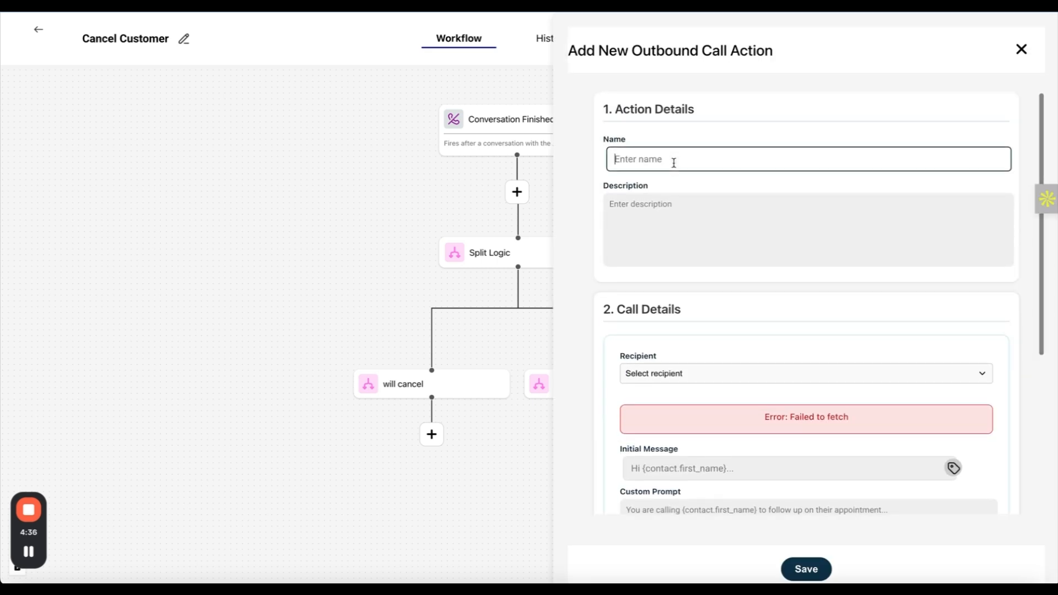
{"action": "type", "text": "Call to owner"}
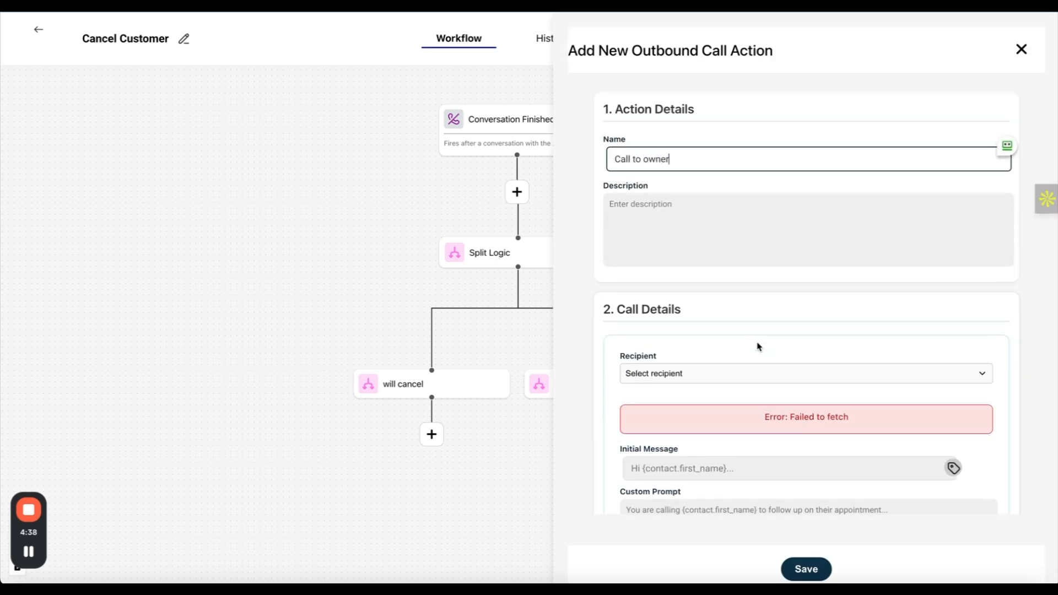
Set the call's recipient to Custom Recipient and enter the owner's phone number.
{"action": "scroll", "coordinate": [758, 346], "scroll_direction": "down", "scroll_amount": 2}
{"action": "left_click", "coordinate": [687, 253]}
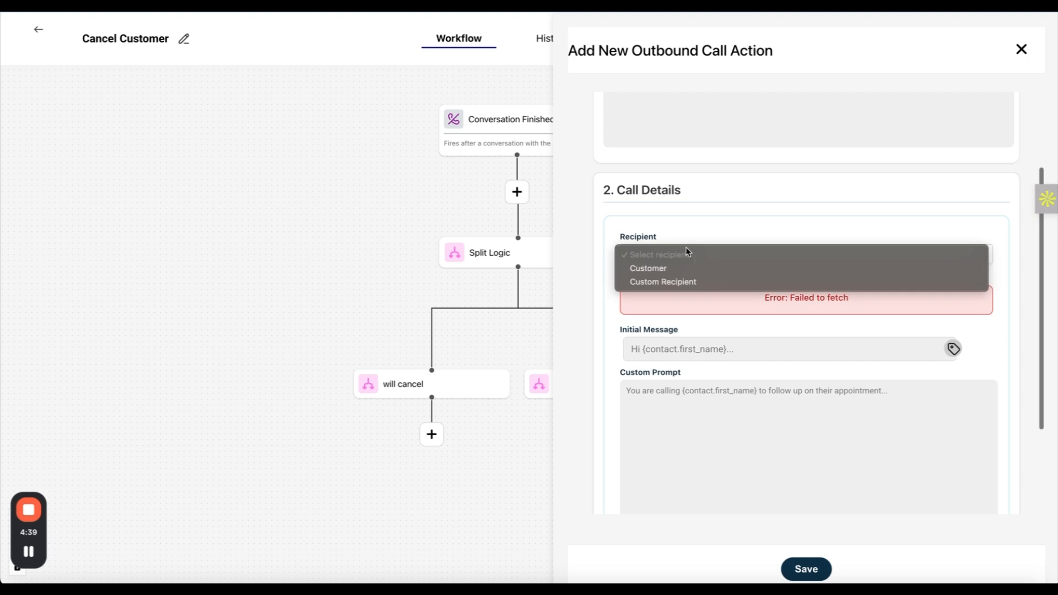
{"action": "left_click", "coordinate": [692, 282]}
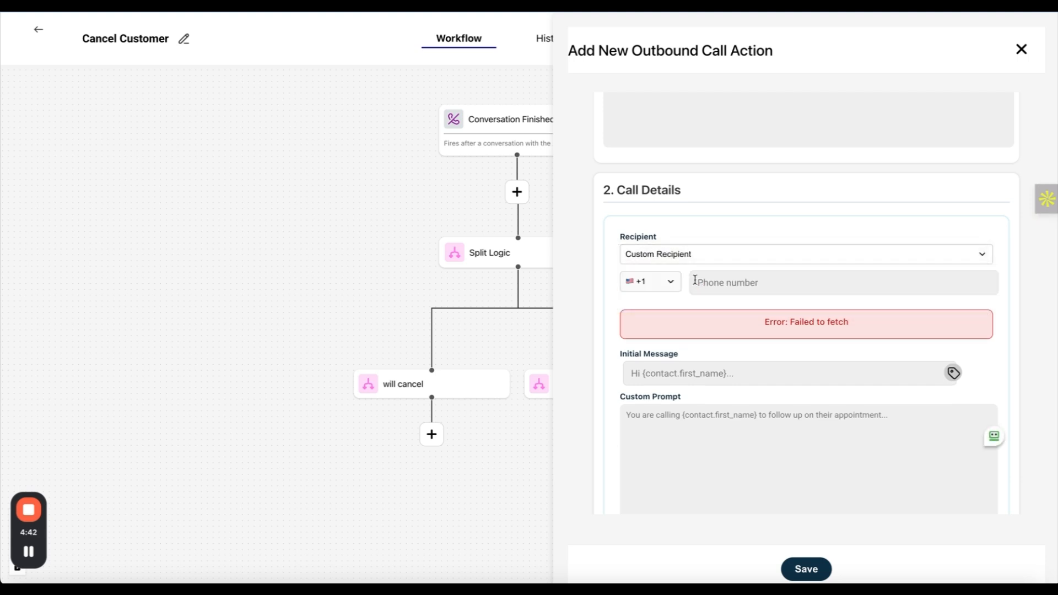
{"action": "left_click", "coordinate": [693, 282]}
{"action": "type", "text": "8015"}
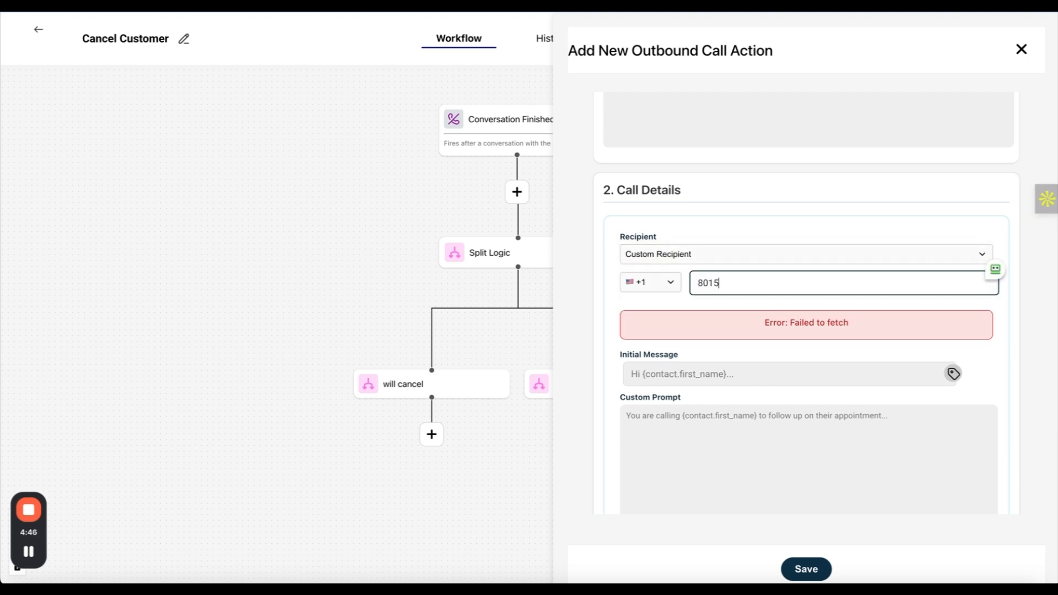
{"action": "type", "text": "551234"}
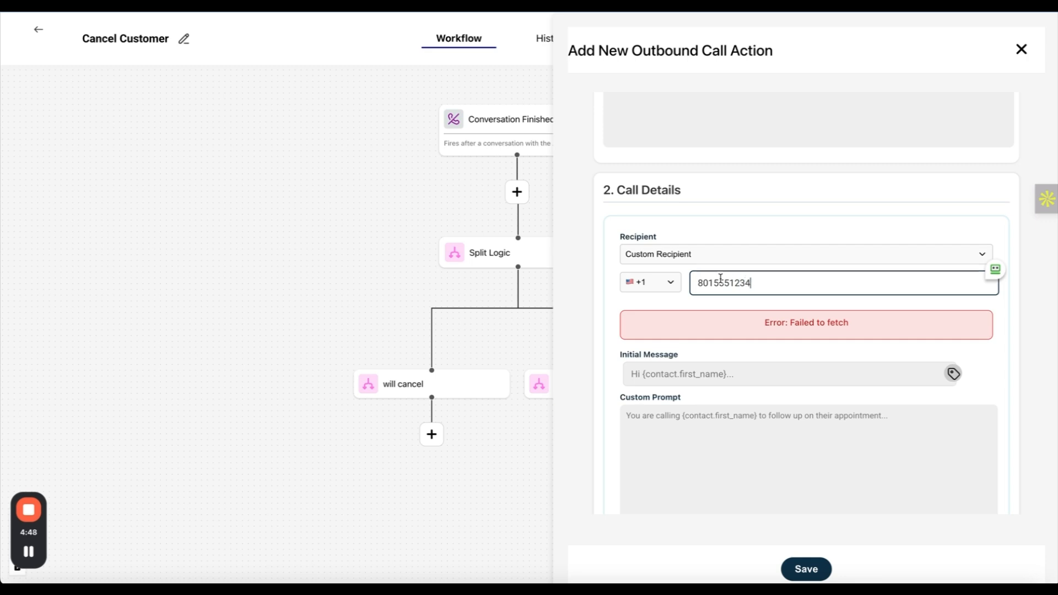
{"action": "left_click", "coordinate": [726, 222]}
Write the initial message: greet the owner by name, then "I just got off the phone with a customer who wants to cancel. I have some details for you".
{"action": "scroll", "coordinate": [702, 275], "scroll_direction": "down", "scroll_amount": 3}
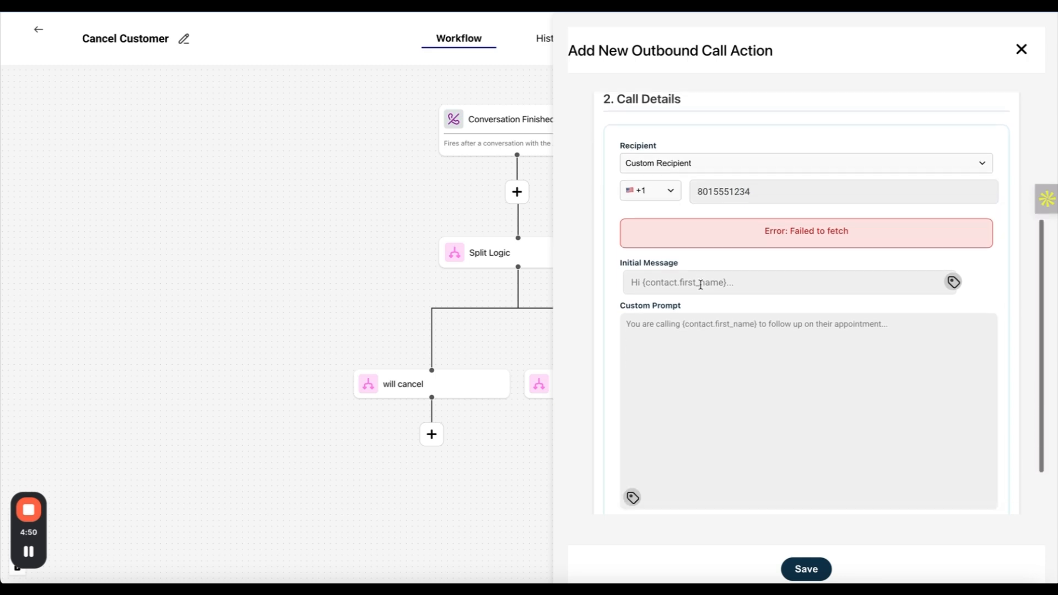
{"action": "left_click", "coordinate": [671, 237]}
{"action": "type", "text": "Hi "}
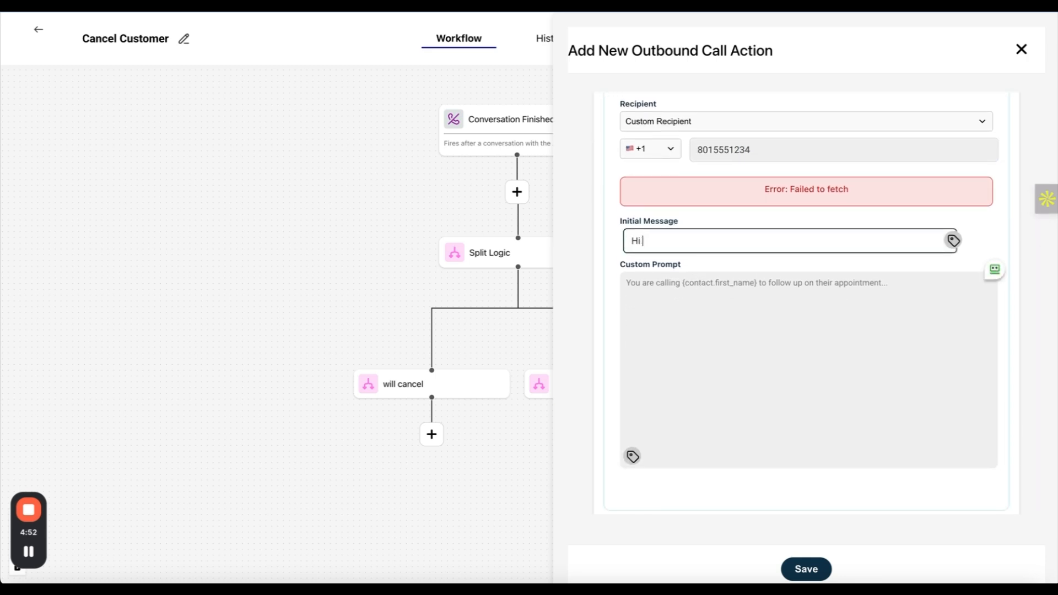
{"action": "type", "text": "Keeton, I j"}
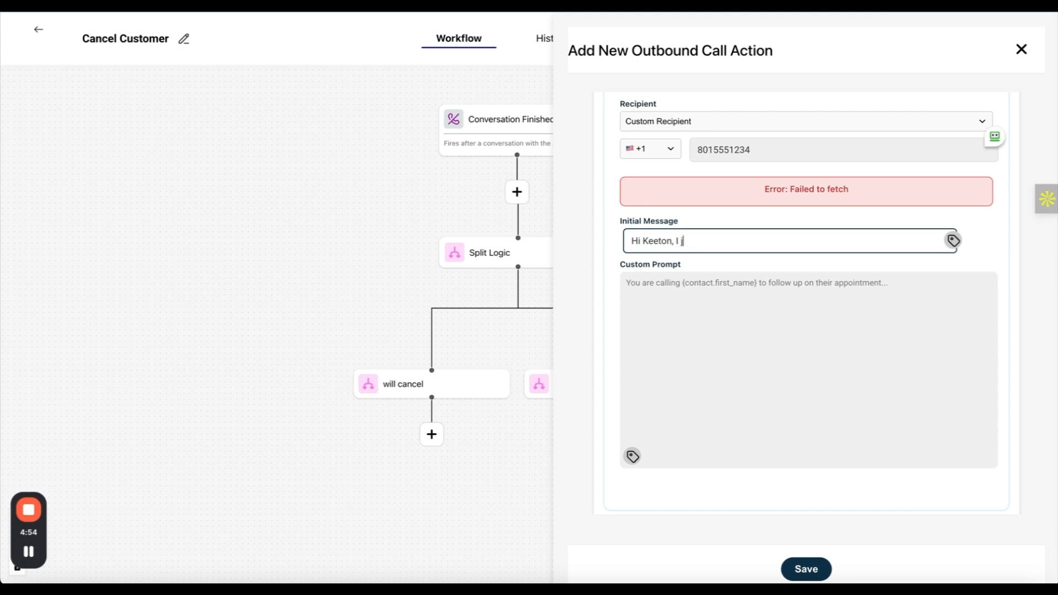
{"action": "type", "text": "ust got off the phone wit"}
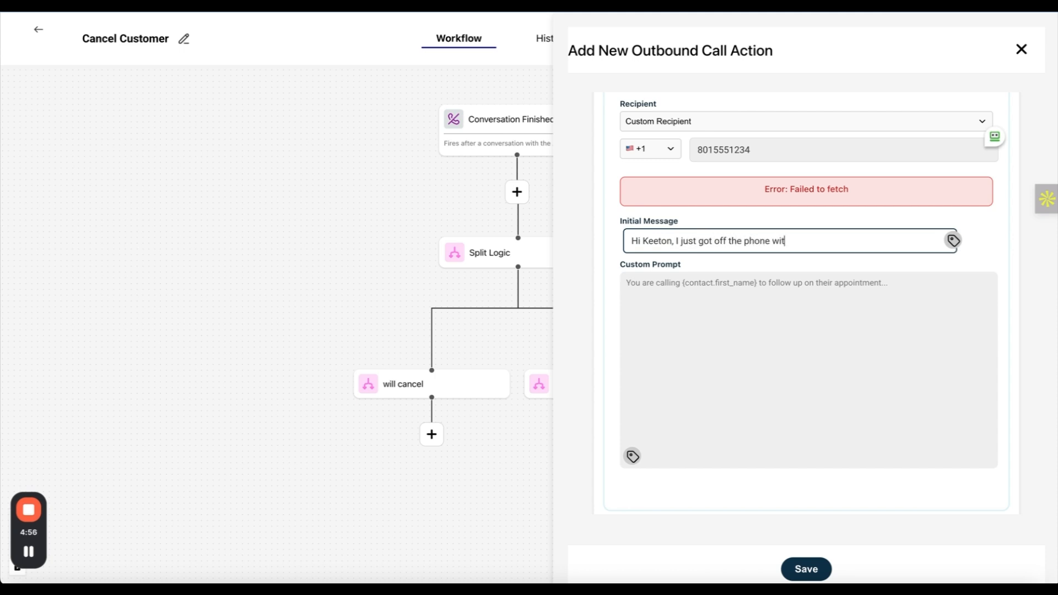
{"action": "type", "text": "h a customer who wants to"}
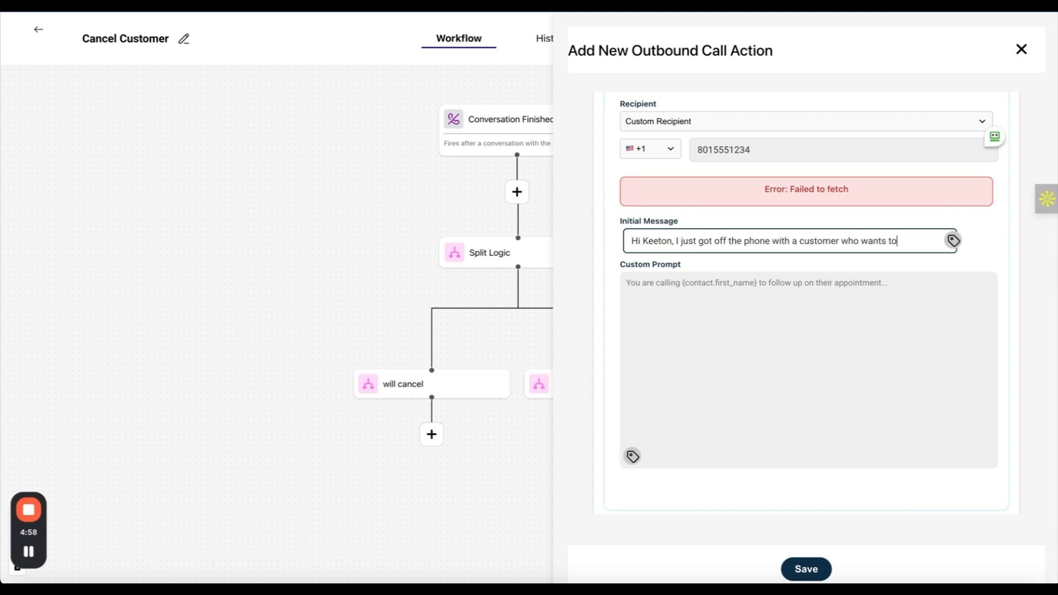
{"action": "type", "text": " cancel. I have some d"}
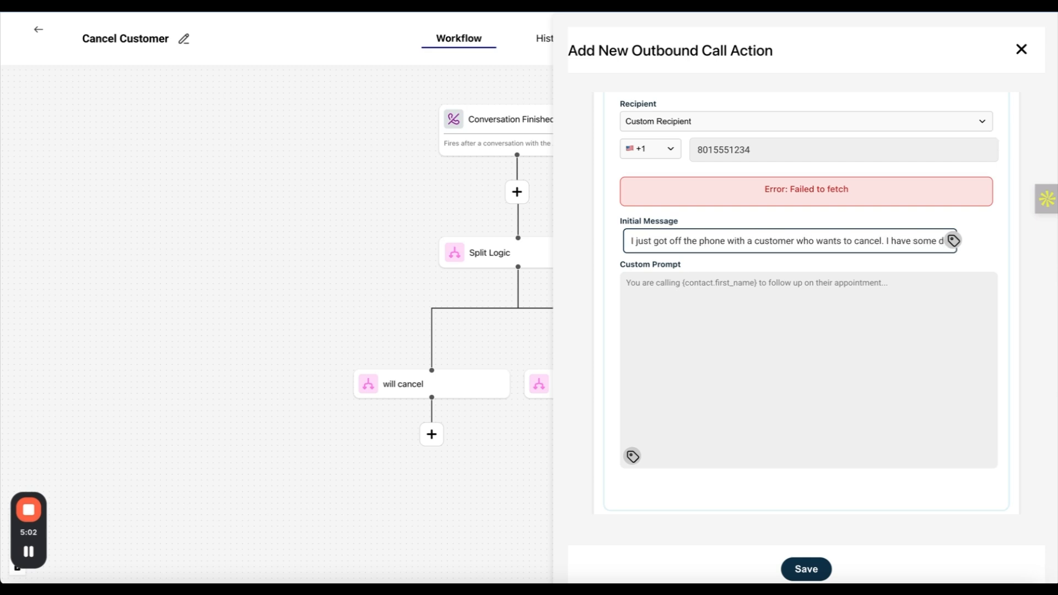
{"action": "type", "text": "etails for you"}
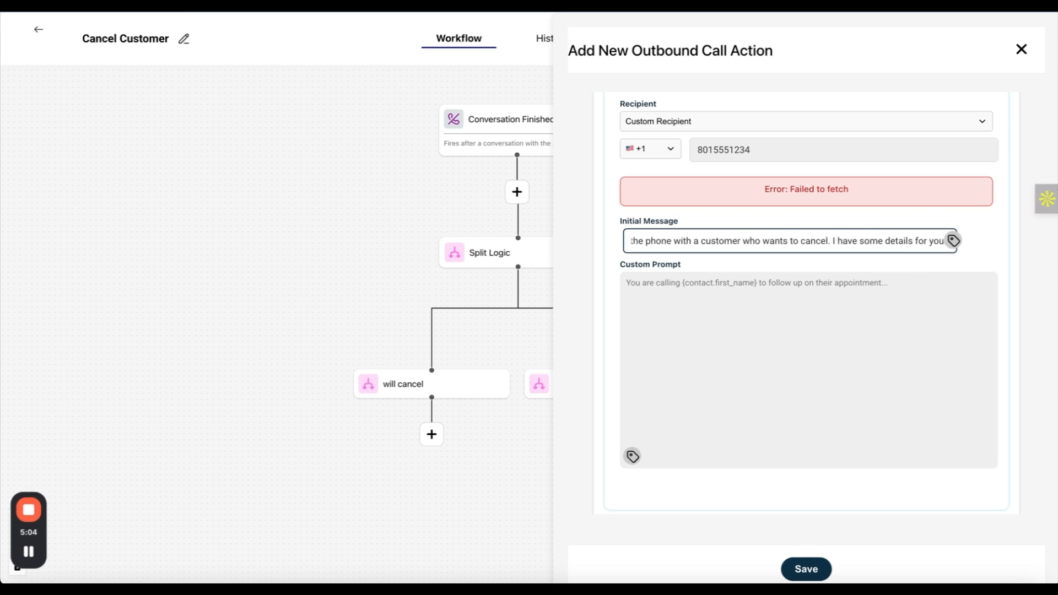
Begin the custom prompt with "You just got off the phone with a customer who might want to cancel. Your job is".
{"action": "left_click", "coordinate": [910, 309]}
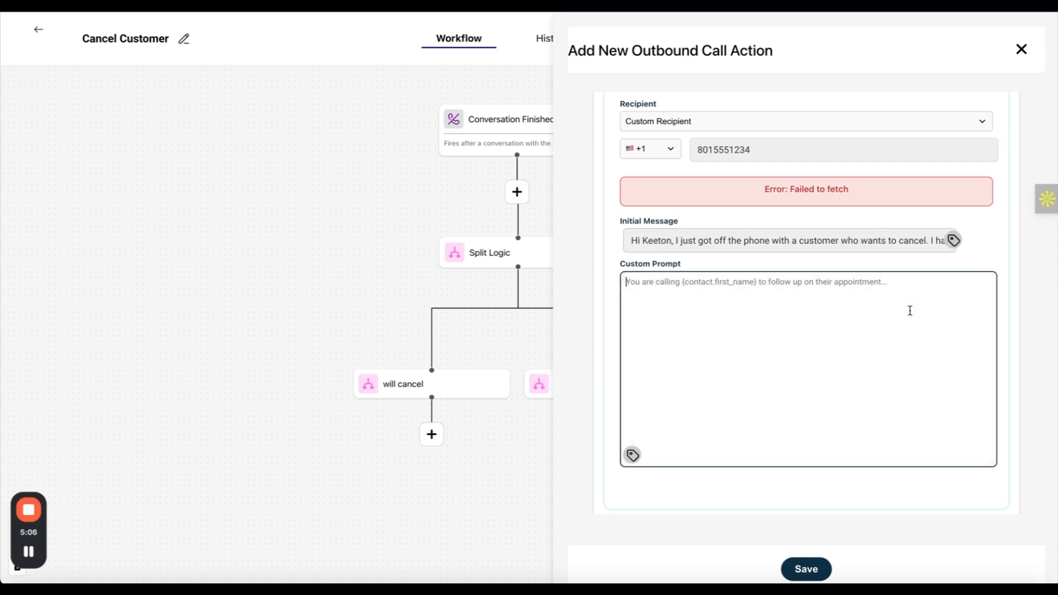
{"action": "scroll", "coordinate": [875, 319], "scroll_direction": "down", "scroll_amount": 2}
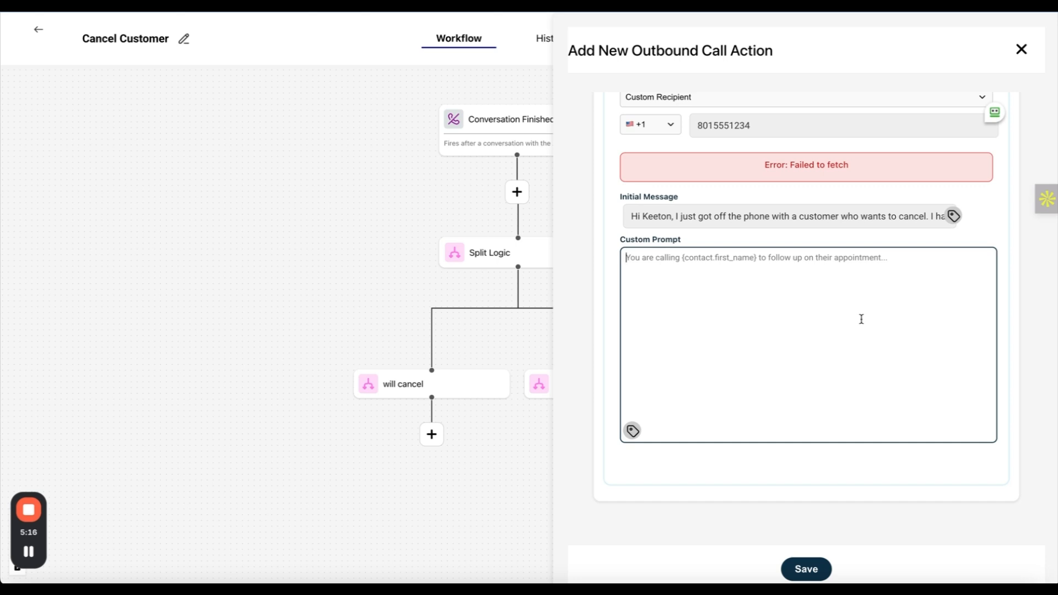
{"action": "scroll", "coordinate": [861, 319], "scroll_direction": "up", "scroll_amount": 5}
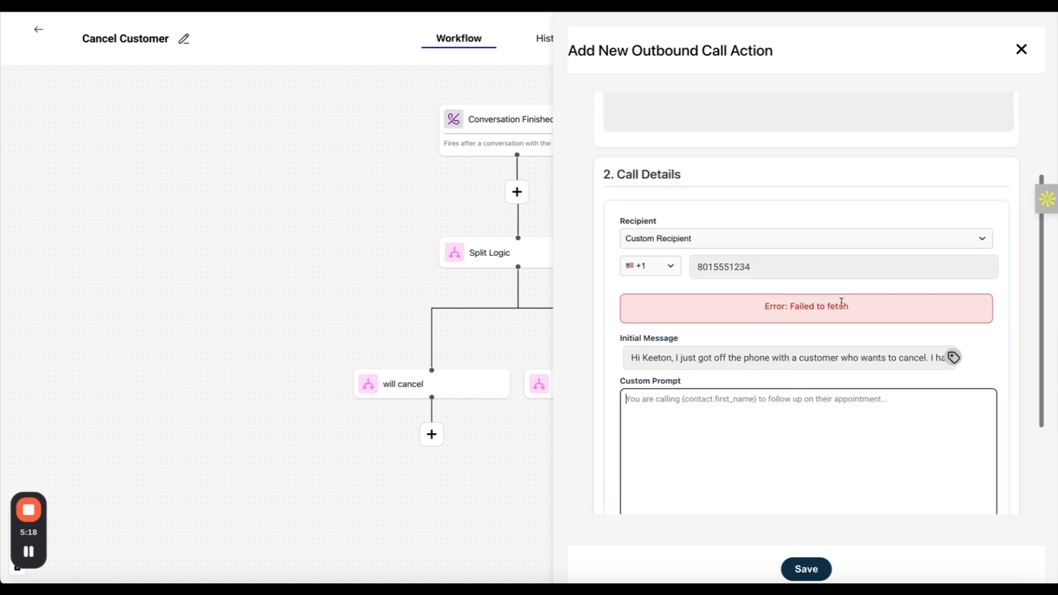
{"action": "scroll", "coordinate": [672, 220], "scroll_direction": "down", "scroll_amount": 4}
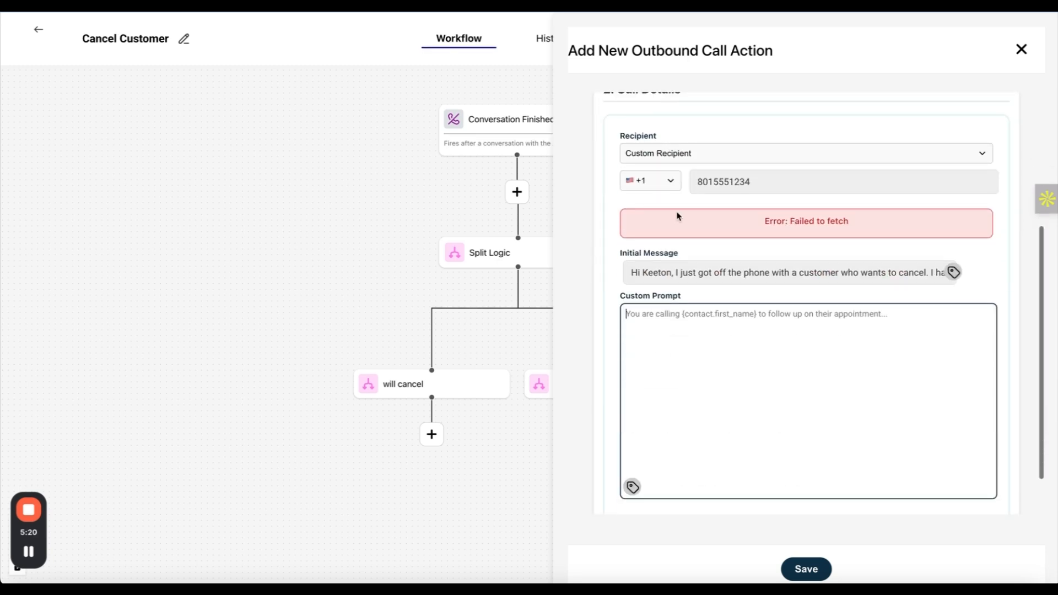
{"action": "left_click", "coordinate": [680, 384]}
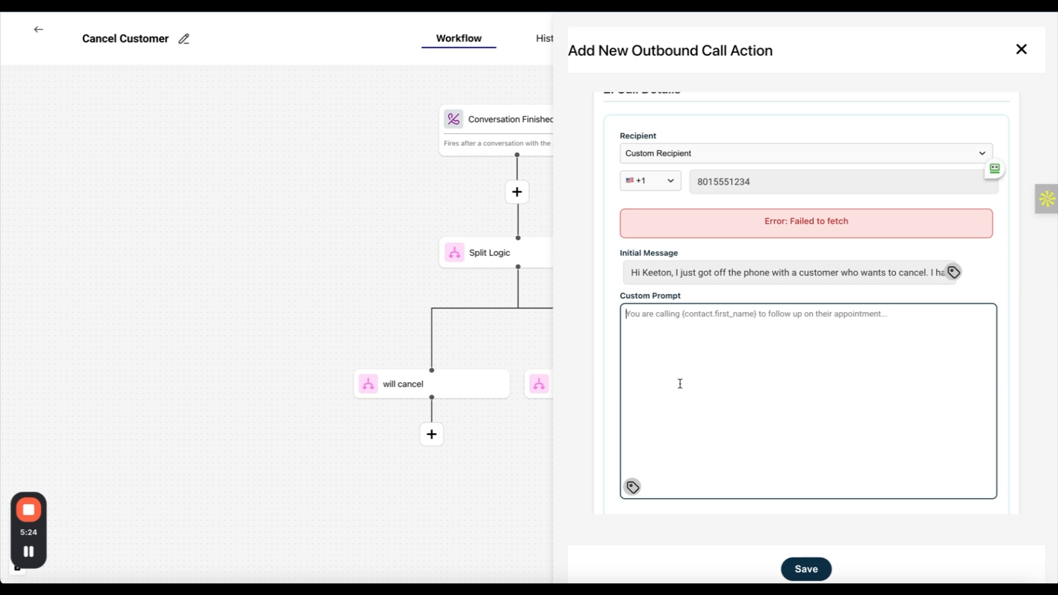
{"action": "type", "text": "P"}
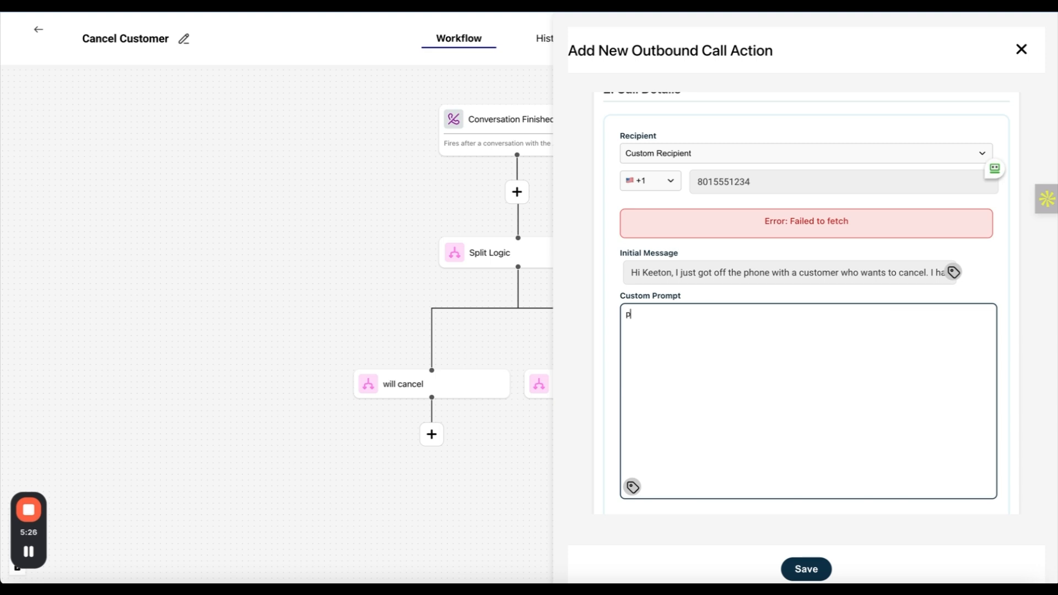
{"action": "type", "text": "ou just got off the phone with a customer who"}
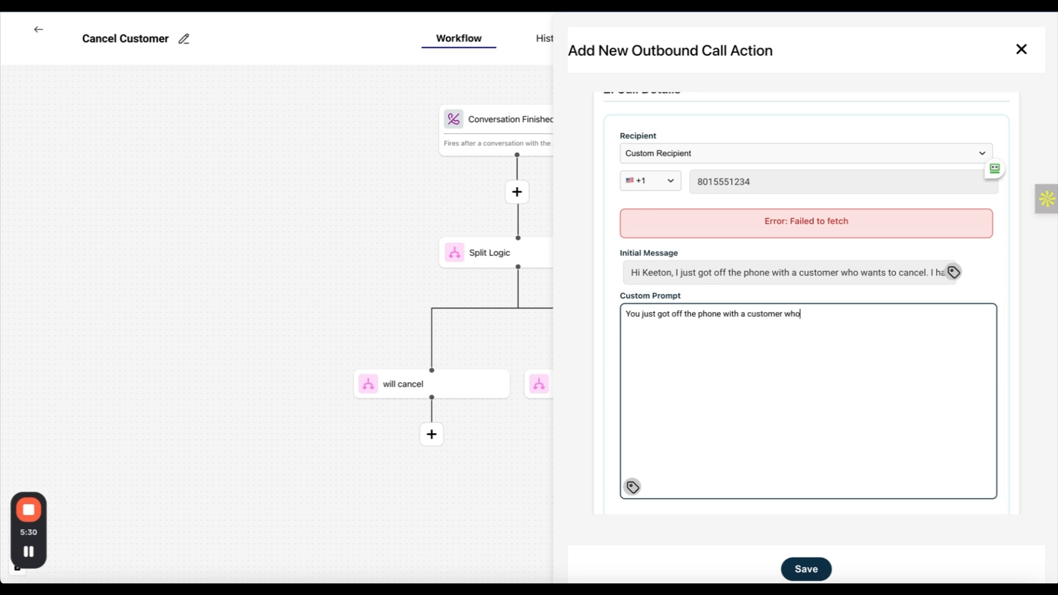
{"action": "type", "text": " might want to cancel. Your job is"}
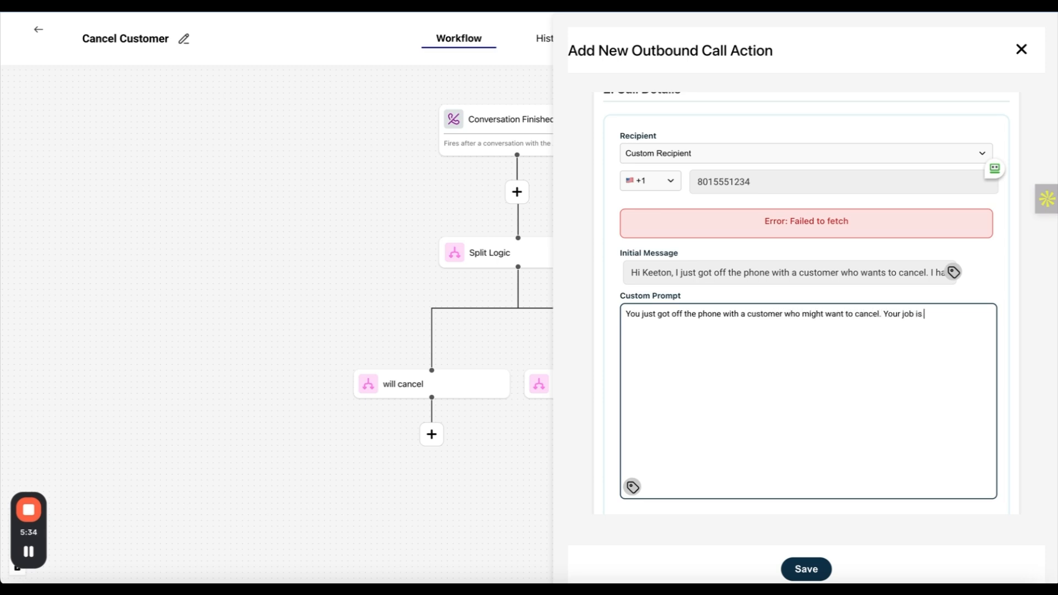
Complete the prompt's instruction to tell the owner, by name, all about the phone call so the owner "knows how to best act to save the customer.".
{"action": "type", "text": "eeton all about the phone call so tha"}
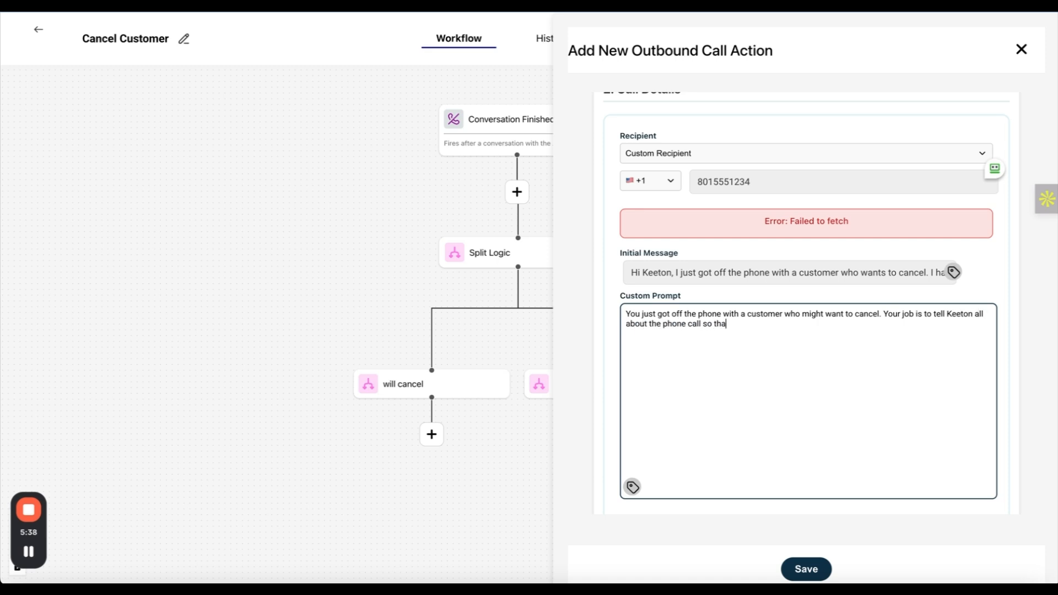
{"action": "type", "text": "t keeton knows how to best a"}
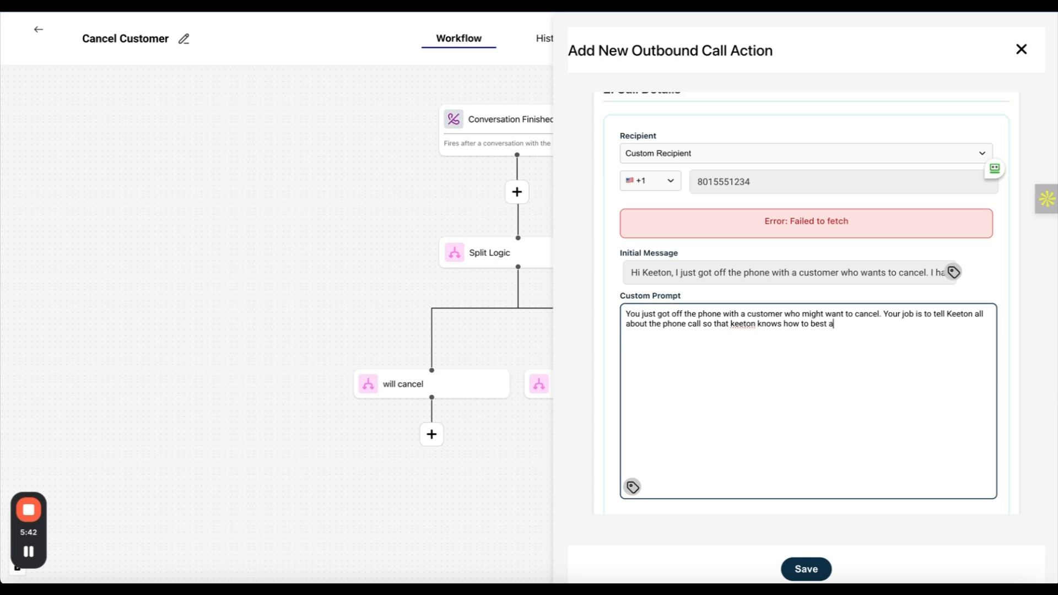
{"action": "type", "text": "he customer."}
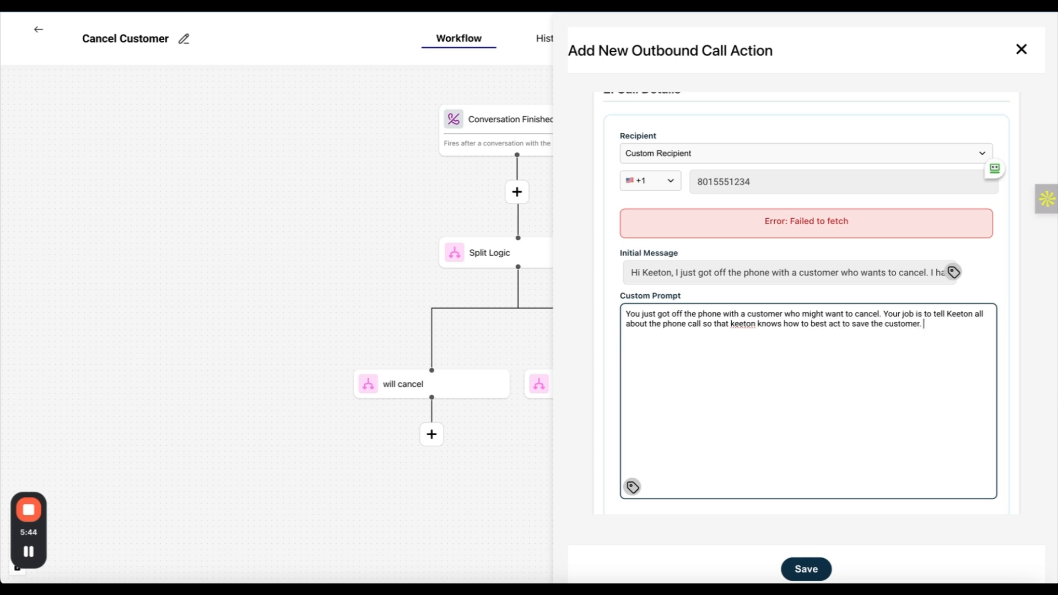
Add a separate line to the custom prompt reading "Customer first Name:" followed by the {contact.first_name} variable.
{"action": "left_click", "coordinate": [632, 490]}
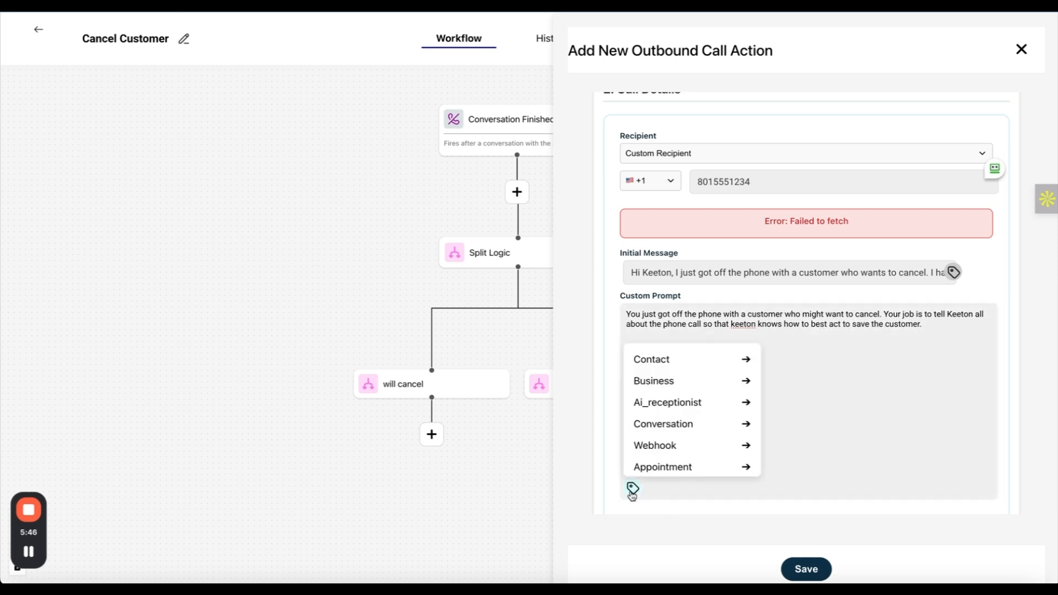
{"action": "left_click", "coordinate": [819, 402]}
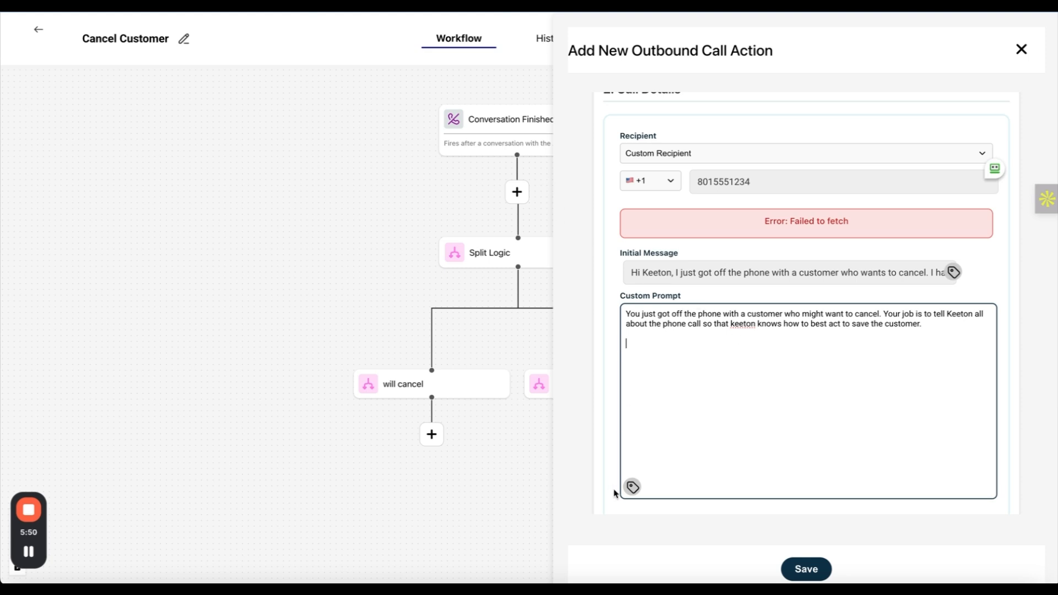
{"action": "left_click", "coordinate": [633, 487]}
{"action": "left_click", "coordinate": [676, 361]}
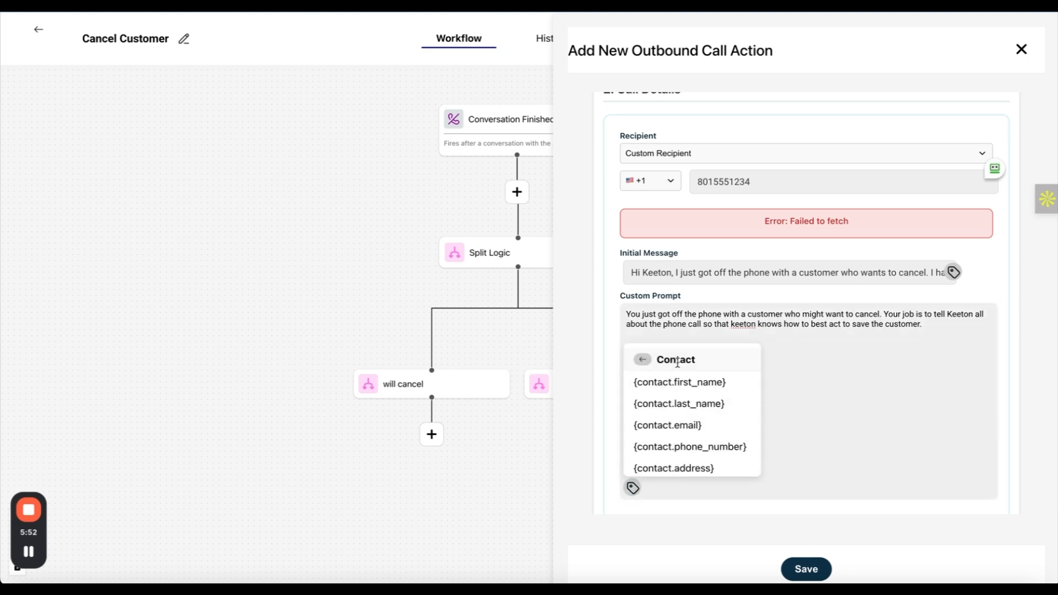
{"action": "left_click", "coordinate": [717, 382]}
{"action": "left_click", "coordinate": [626, 345]}
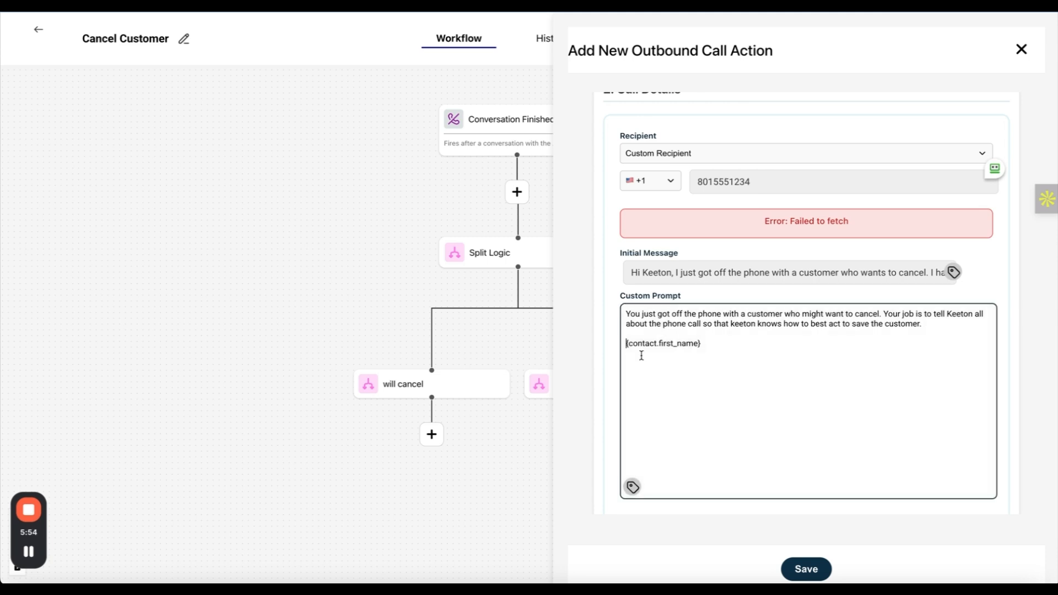
{"action": "type", "text": "Customer first Name:"}
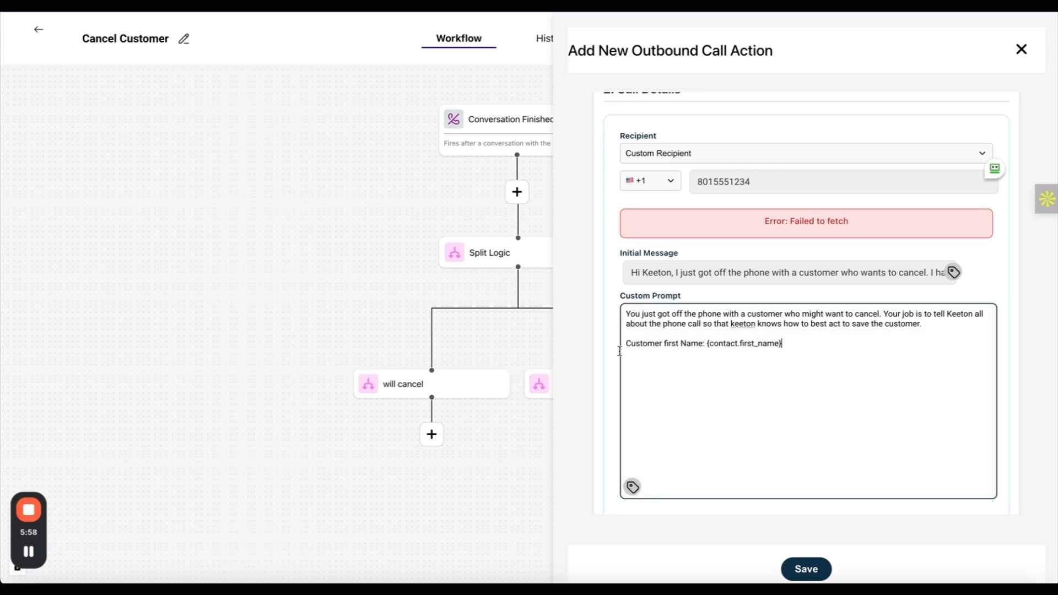
{"action": "left_click_drag", "start_coordinate": [709, 344], "coordinate": [786, 344]}
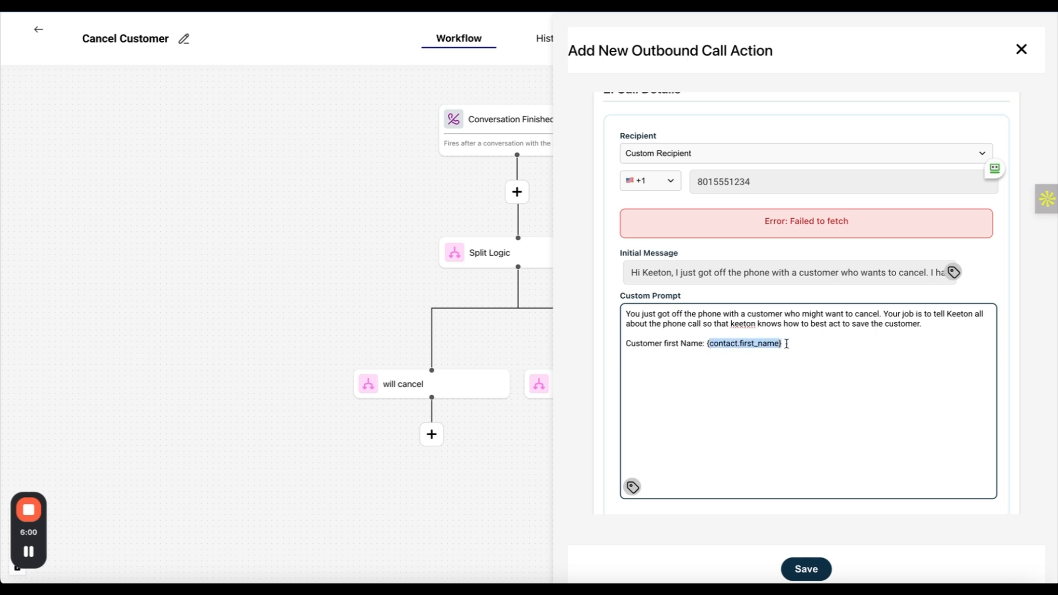
{"action": "left_click", "coordinate": [794, 348]}
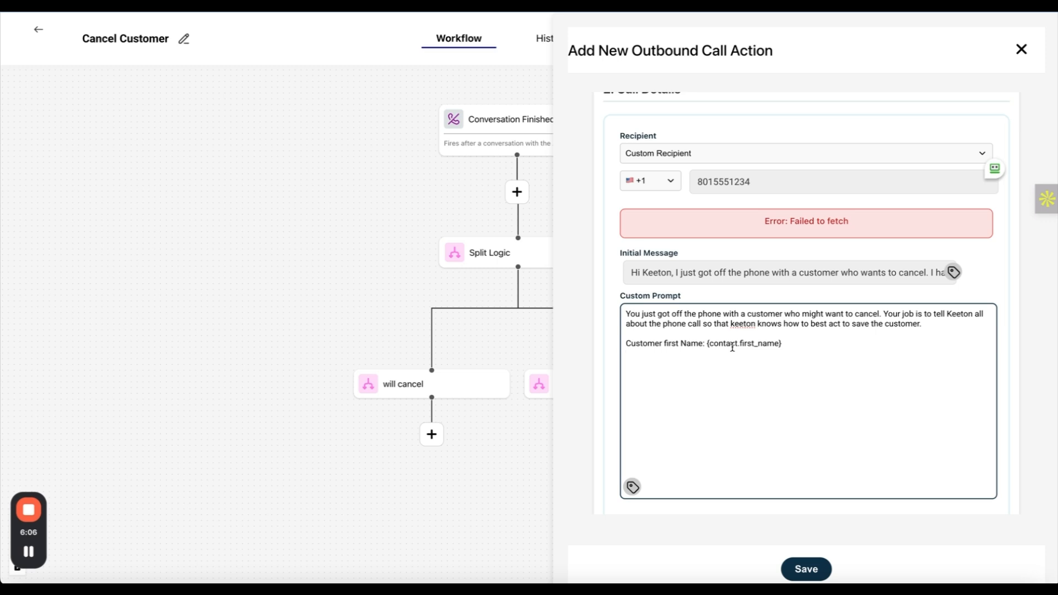
Add a "Customer Last Name:" line with the {contact.last_name} variable and capitalize "First" in the line above.
{"action": "key", "text": "Return"}
{"action": "type", "text": "Customer Last Name"}
{"action": "left_click", "coordinate": [668, 343]}
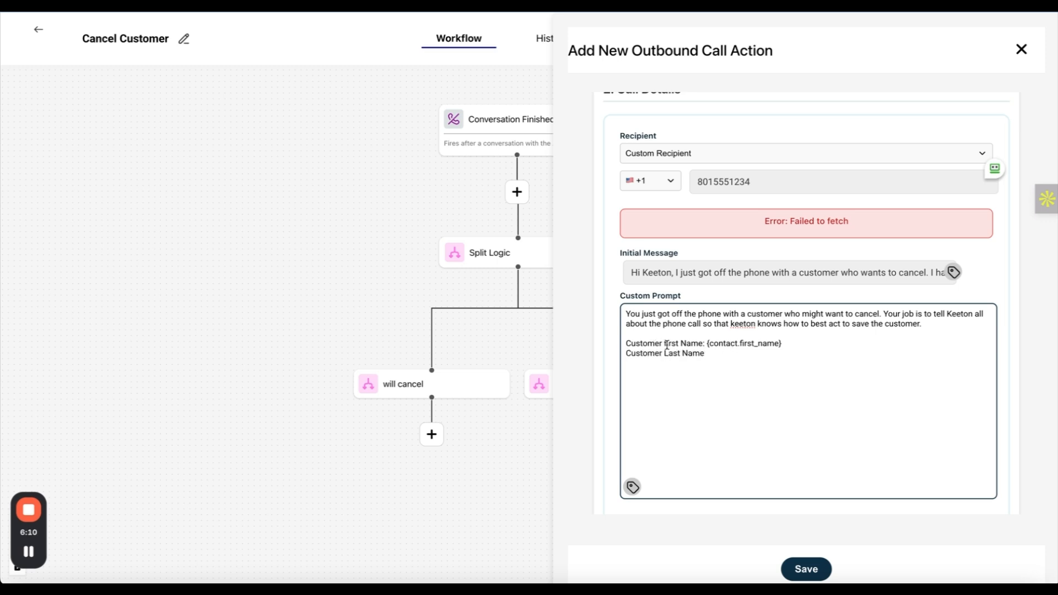
{"action": "key", "text": "BackSpace"}
{"action": "type", "text": "F"}
{"action": "left_click", "coordinate": [711, 355]}
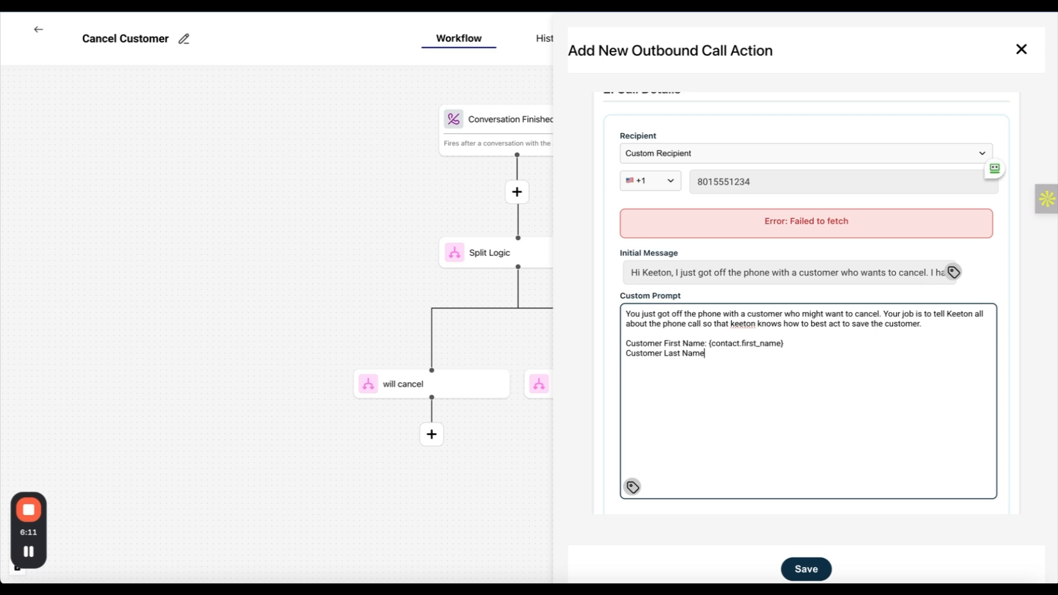
{"action": "left_click", "coordinate": [633, 487]}
{"action": "left_click", "coordinate": [655, 365]}
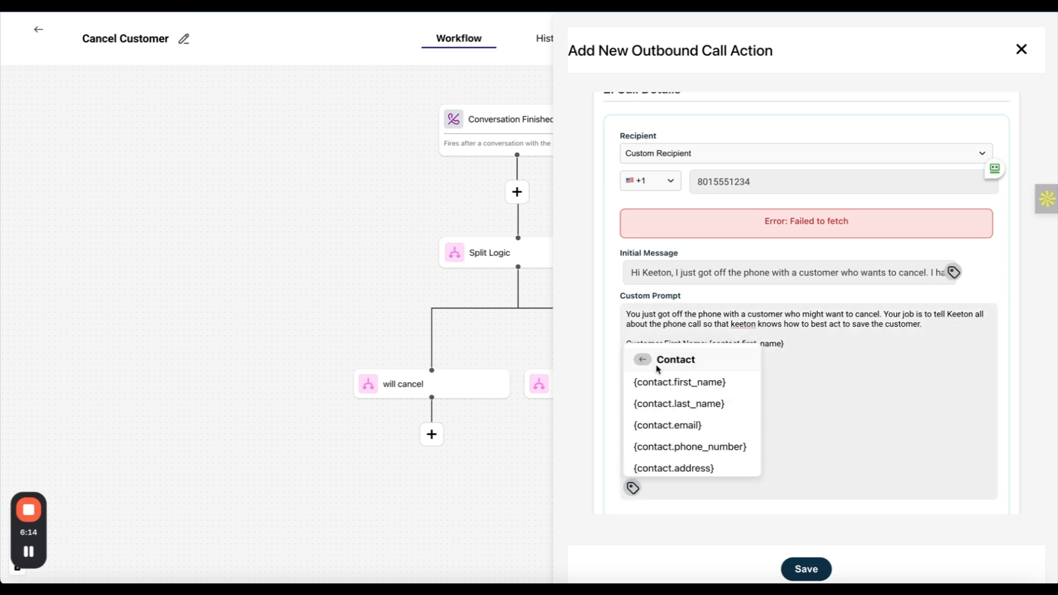
{"action": "left_click", "coordinate": [674, 405]}
{"action": "left_click", "coordinate": [792, 355]}
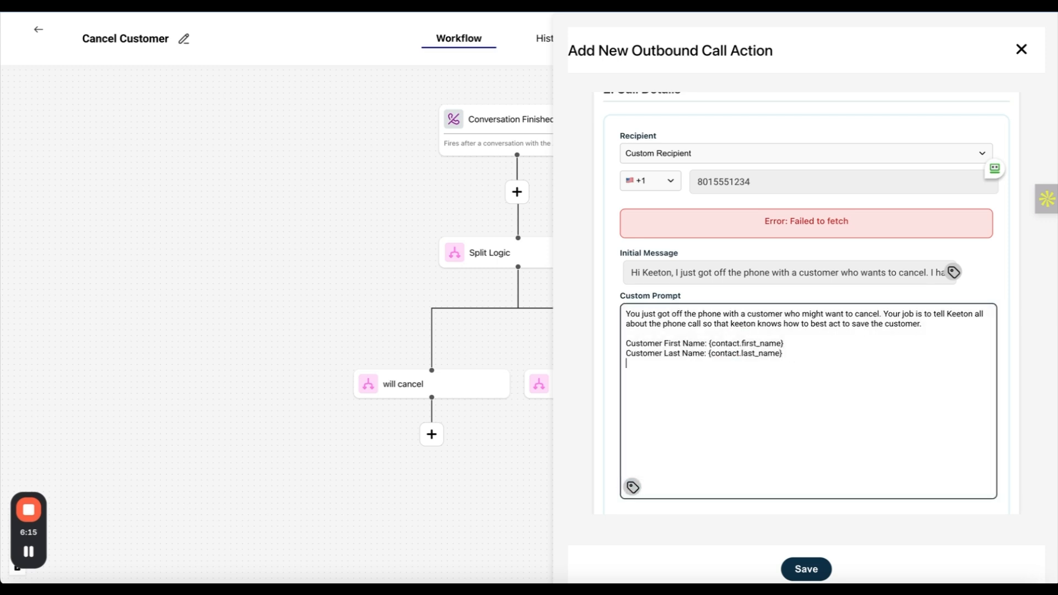
Examine the Contact, Business, Ai_receptionist, Conversation and Offering variables available for the custom prompt.
{"action": "left_click", "coordinate": [632, 488]}
{"action": "left_click", "coordinate": [659, 359]}
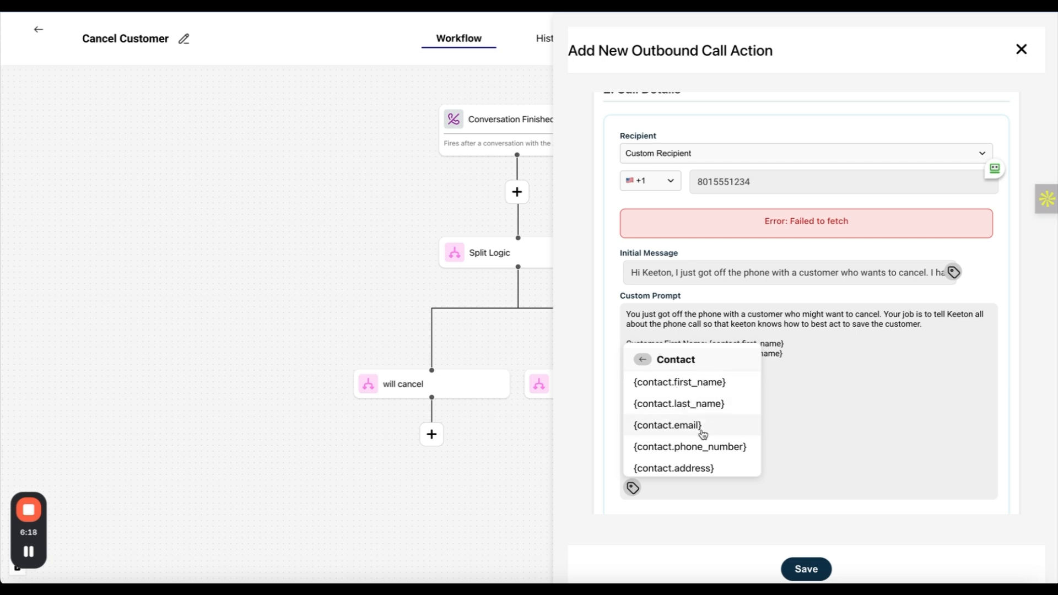
{"action": "scroll", "coordinate": [719, 453], "scroll_direction": "down", "scroll_amount": 1}
{"action": "scroll", "coordinate": [700, 430], "scroll_direction": "down", "scroll_amount": 1}
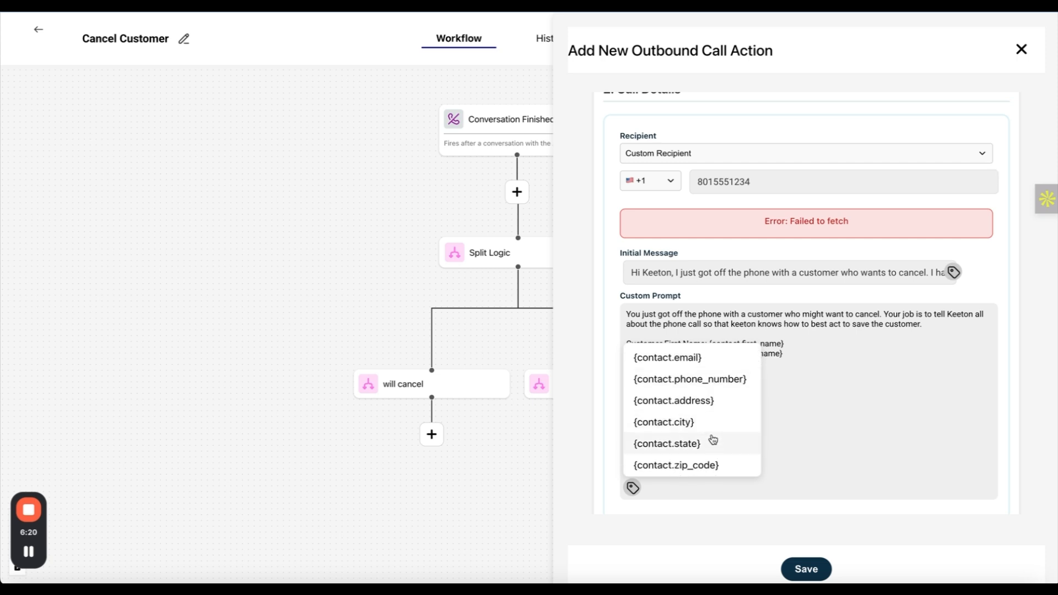
{"action": "scroll", "coordinate": [715, 441], "scroll_direction": "down", "scroll_amount": 1}
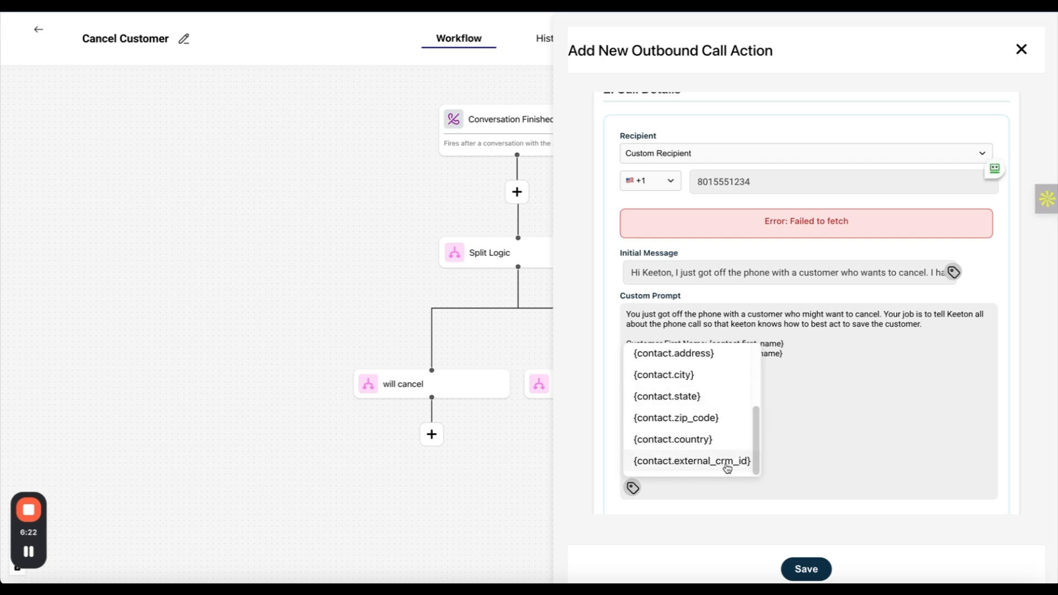
{"action": "scroll", "coordinate": [711, 418], "scroll_direction": "up", "scroll_amount": 3}
{"action": "left_click", "coordinate": [643, 359]}
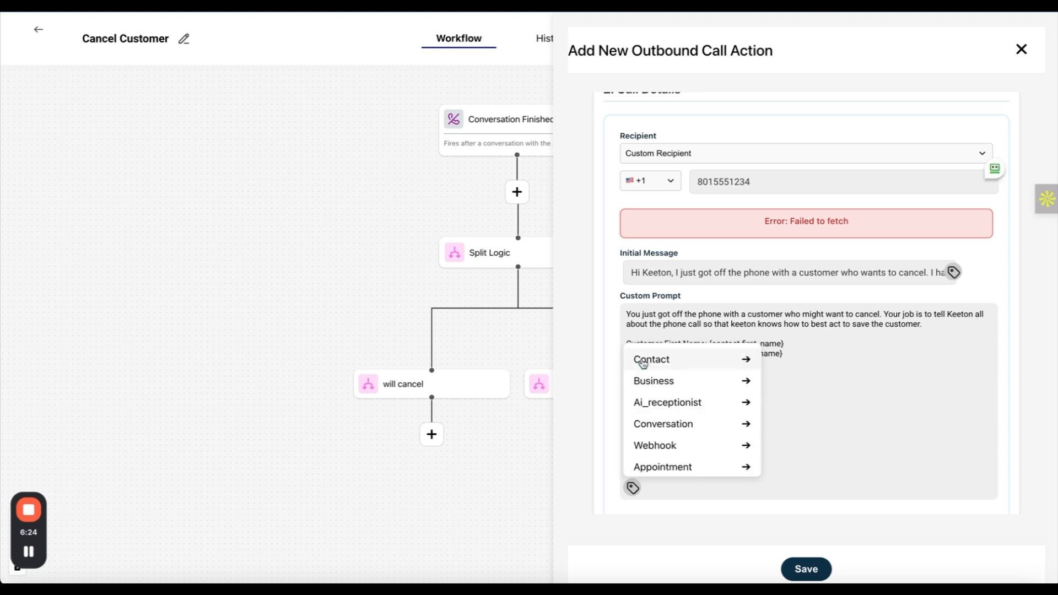
{"action": "left_click", "coordinate": [667, 382]}
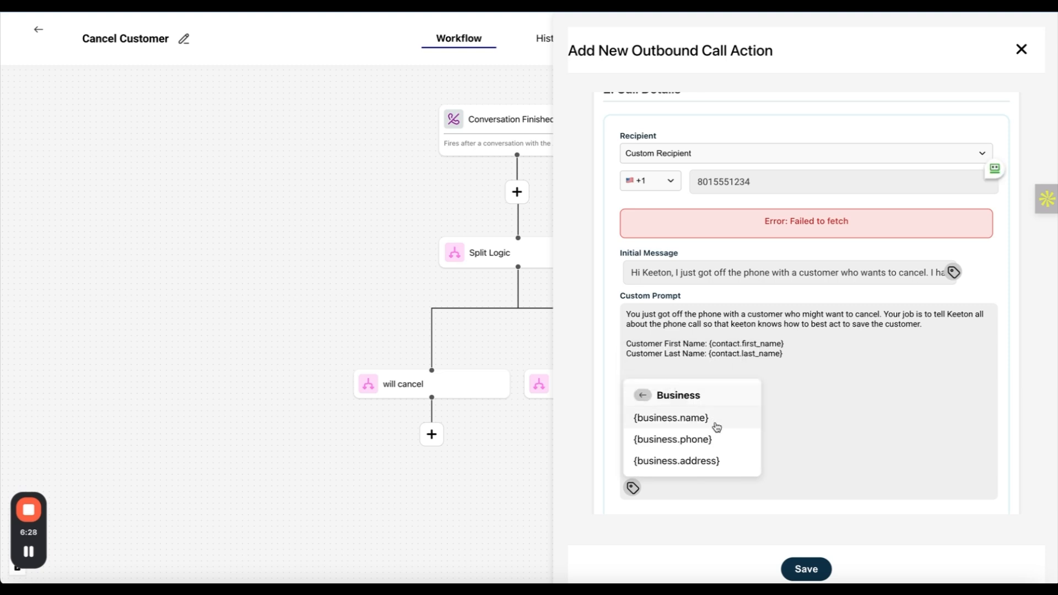
{"action": "left_click", "coordinate": [642, 395]}
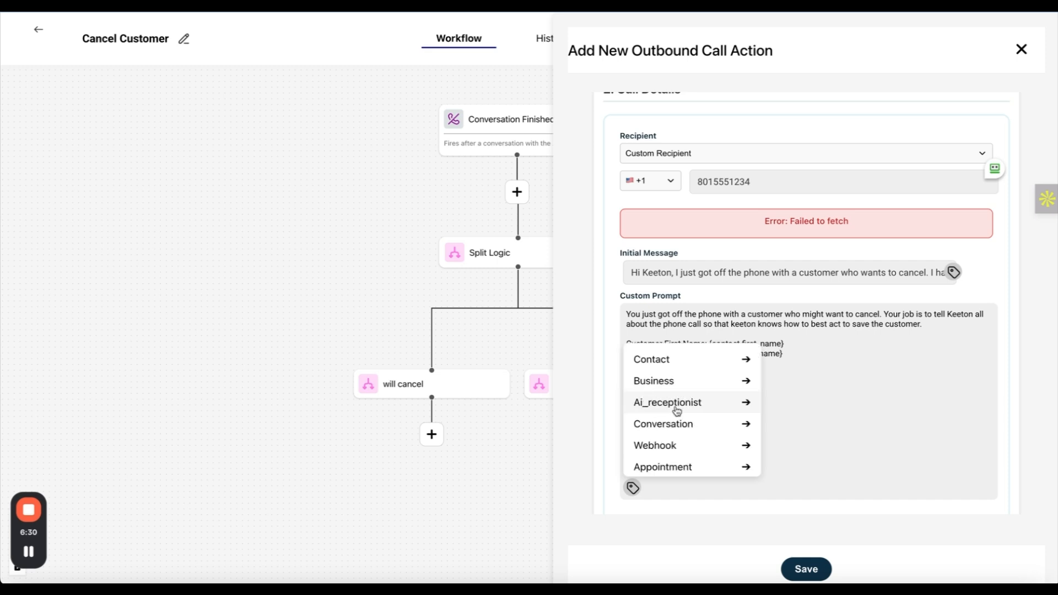
{"action": "left_click", "coordinate": [691, 403]}
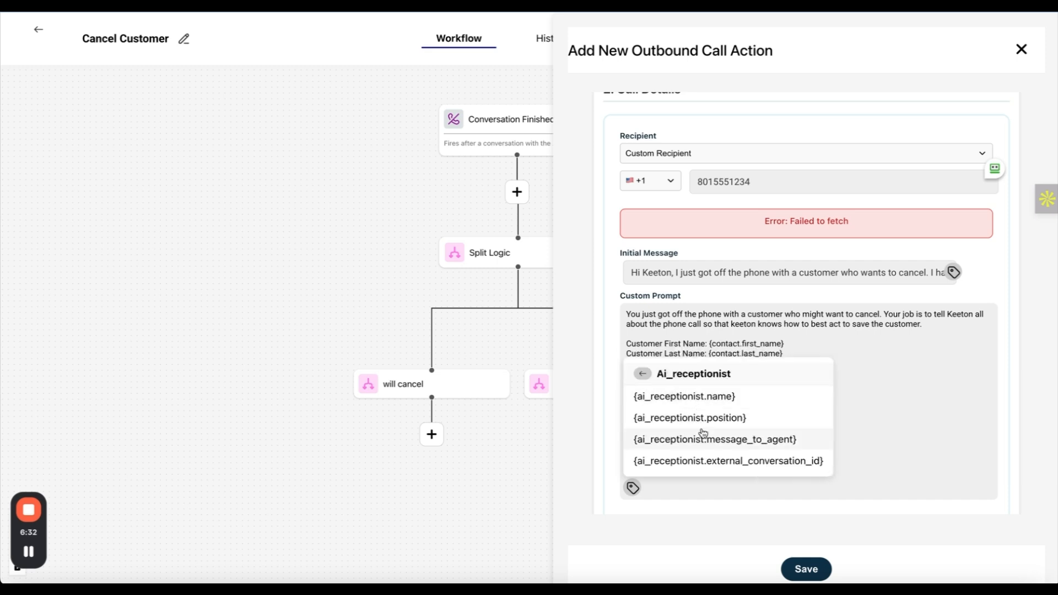
{"action": "left_click", "coordinate": [643, 374]}
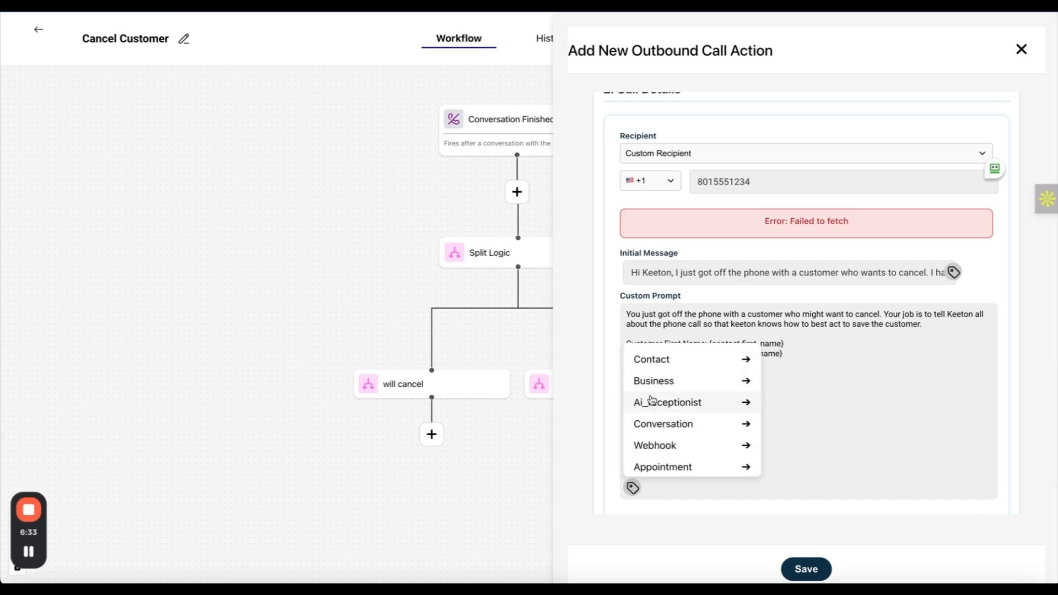
{"action": "left_click", "coordinate": [664, 425]}
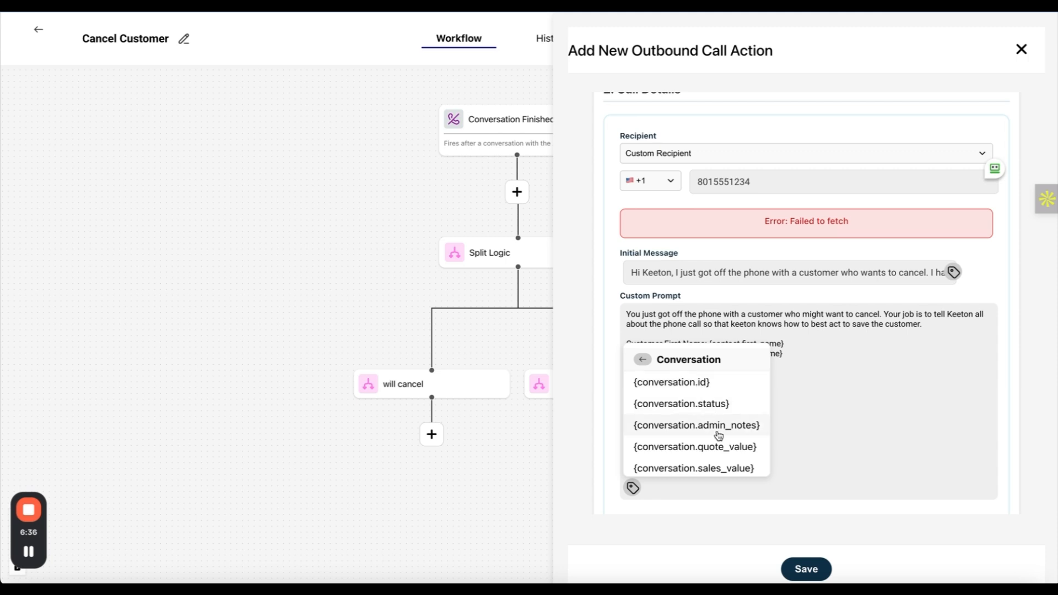
{"action": "scroll", "coordinate": [719, 437], "scroll_direction": "down", "scroll_amount": 1}
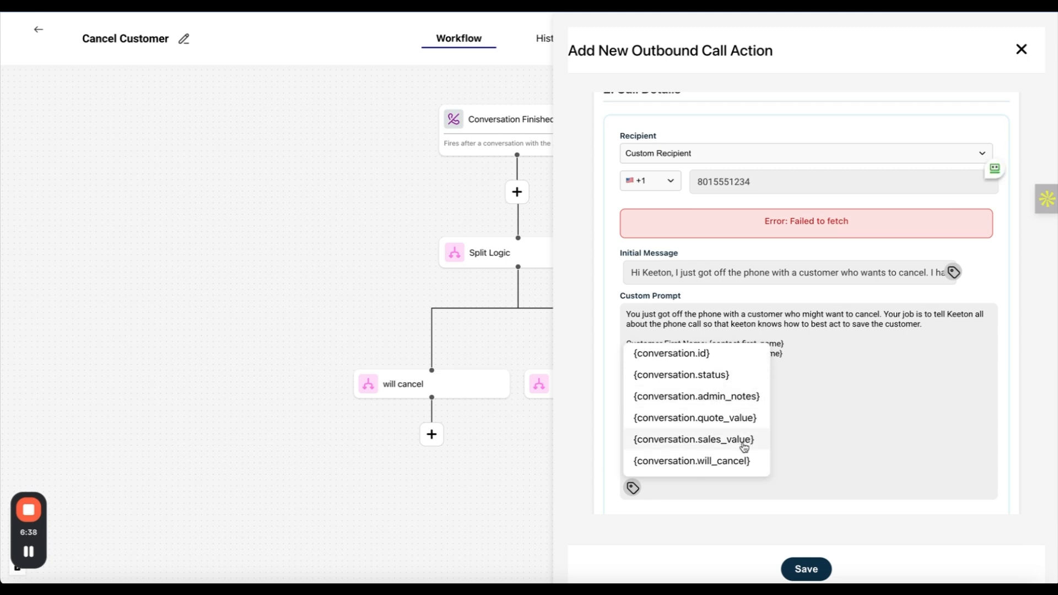
{"action": "left_click", "coordinate": [803, 437]}
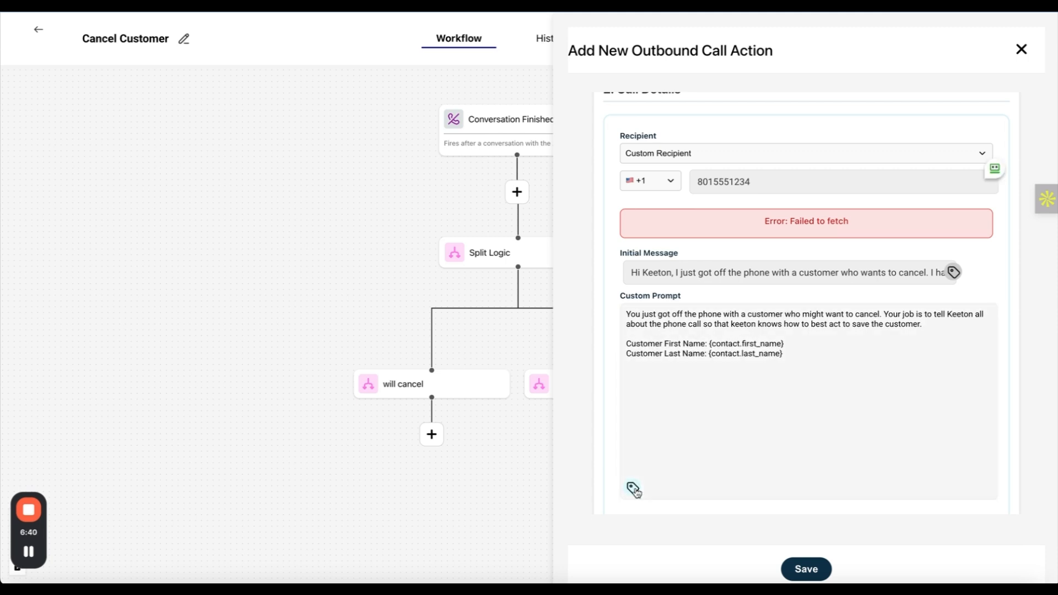
{"action": "left_click", "coordinate": [632, 488]}
{"action": "scroll", "coordinate": [682, 444], "scroll_direction": "down", "scroll_amount": 1}
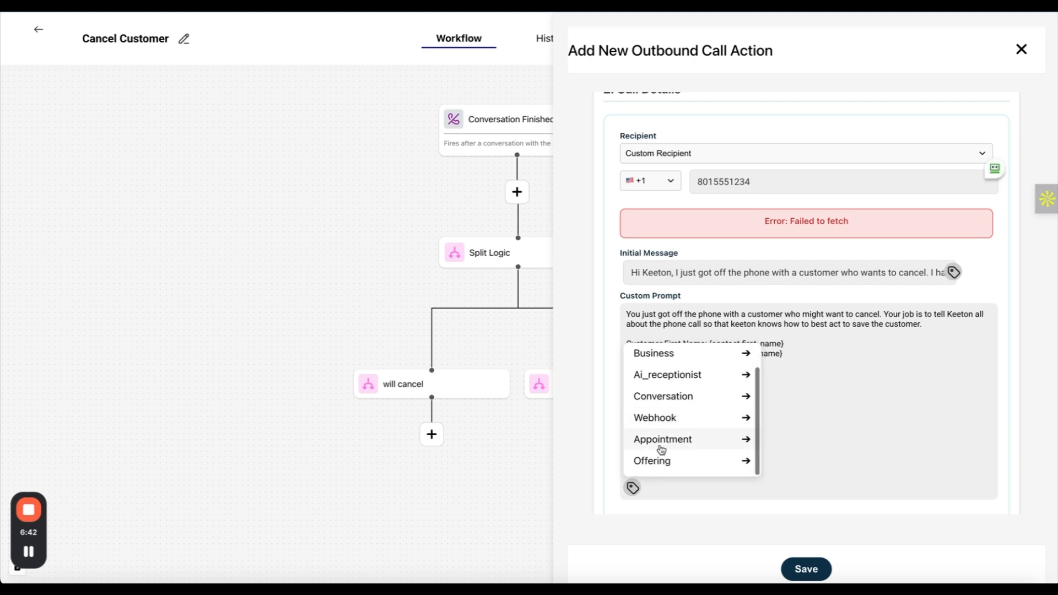
{"action": "left_click", "coordinate": [682, 463]}
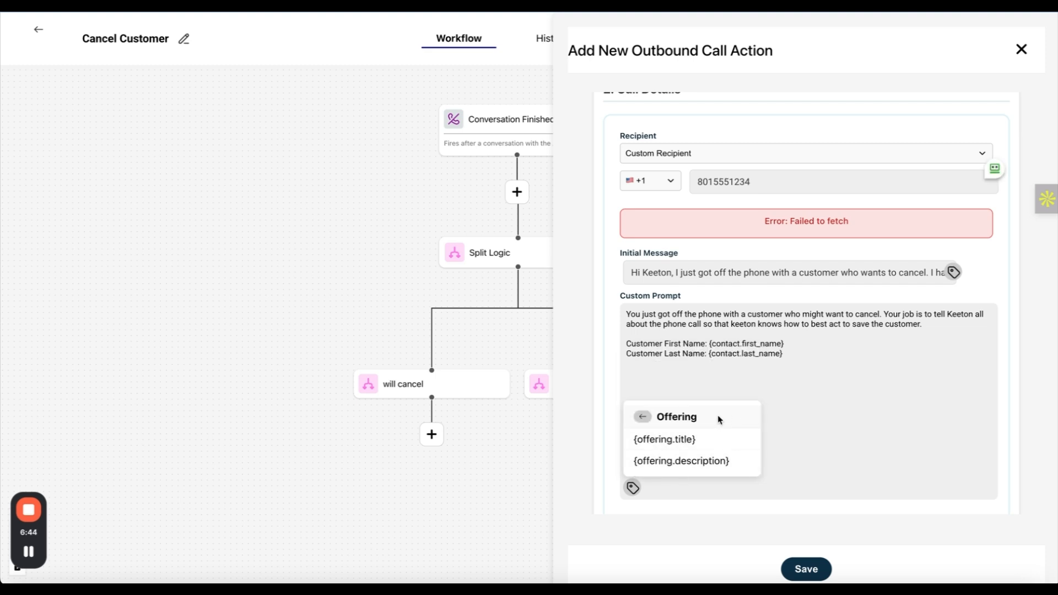
{"action": "left_click", "coordinate": [642, 417]}
{"action": "left_click", "coordinate": [833, 421]}
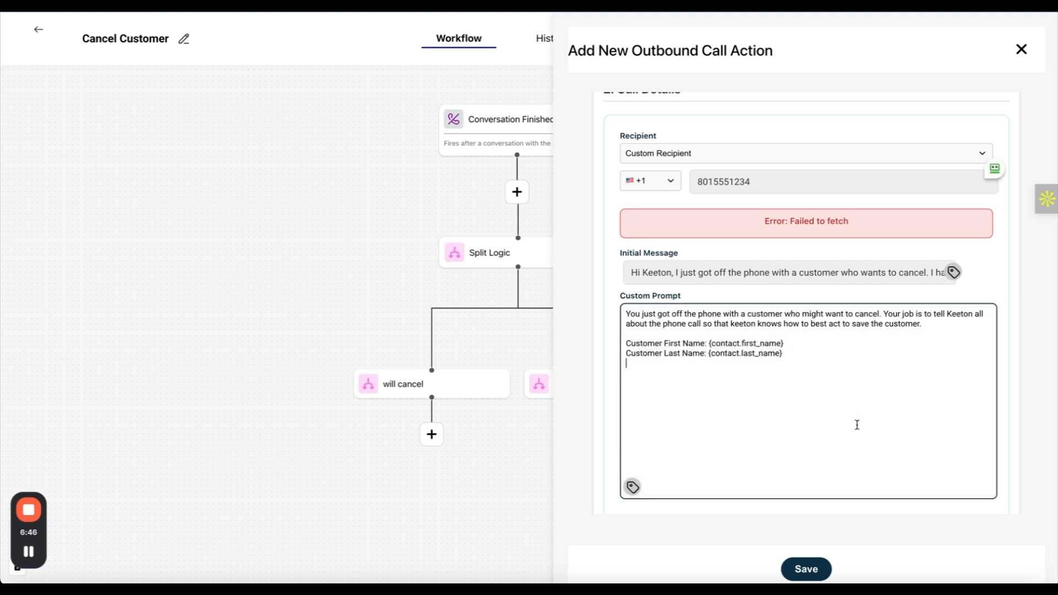
Save the outbound call action and then the whole automation flow, acknowledging the save message.
{"action": "scroll", "coordinate": [857, 424], "scroll_direction": "down", "scroll_amount": 1}
{"action": "scroll", "coordinate": [857, 425], "scroll_direction": "up", "scroll_amount": 1}
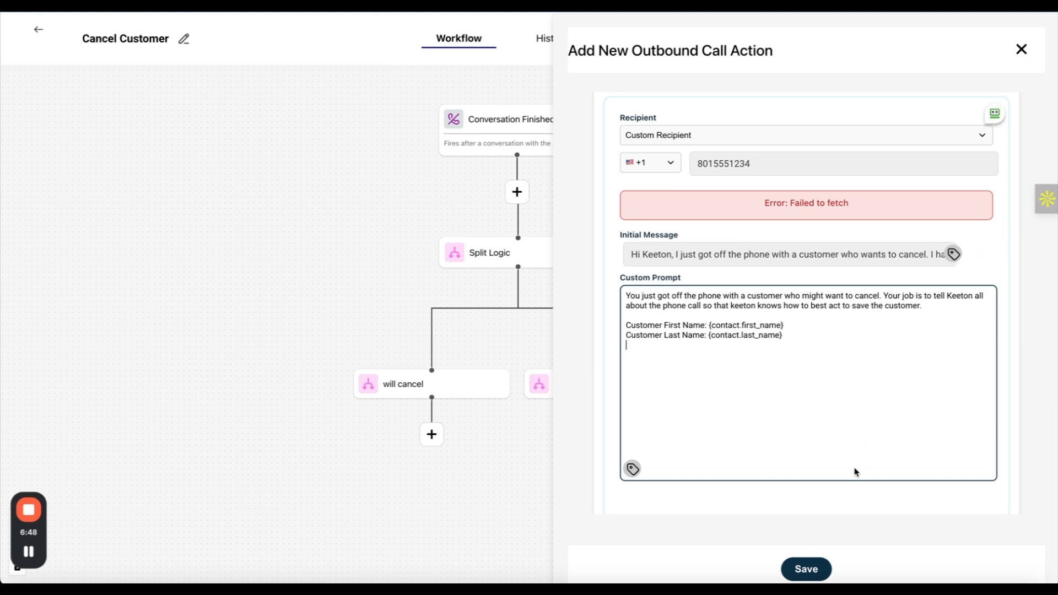
{"action": "left_click", "coordinate": [815, 570]}
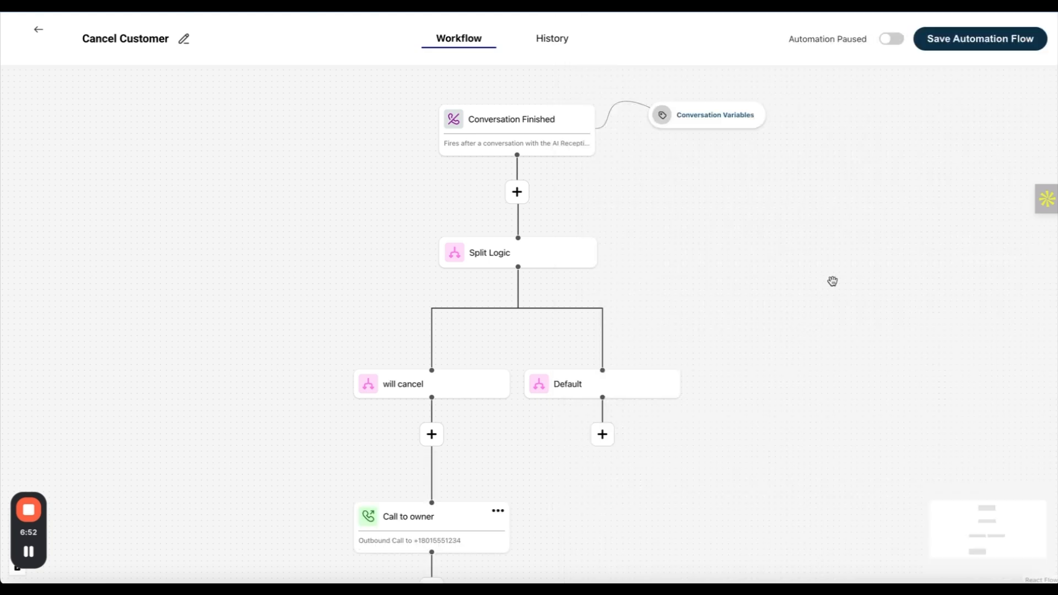
{"action": "left_click", "coordinate": [956, 38]}
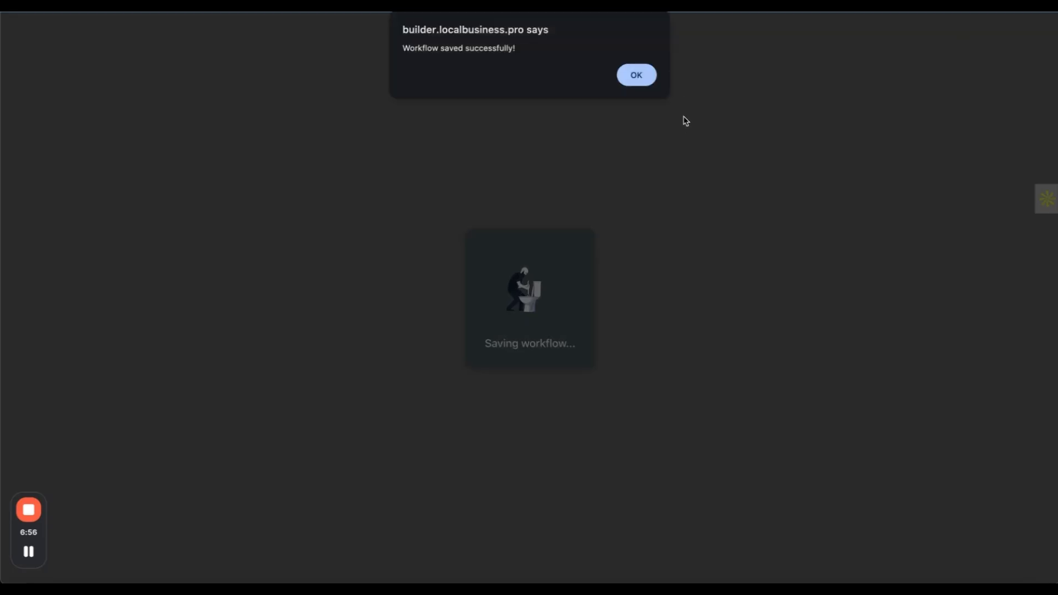
{"action": "left_click", "coordinate": [636, 74]}
Add a second conversation variable to the Conversation Finished trigger and name it conversation_summary.
{"action": "left_click", "coordinate": [712, 121]}
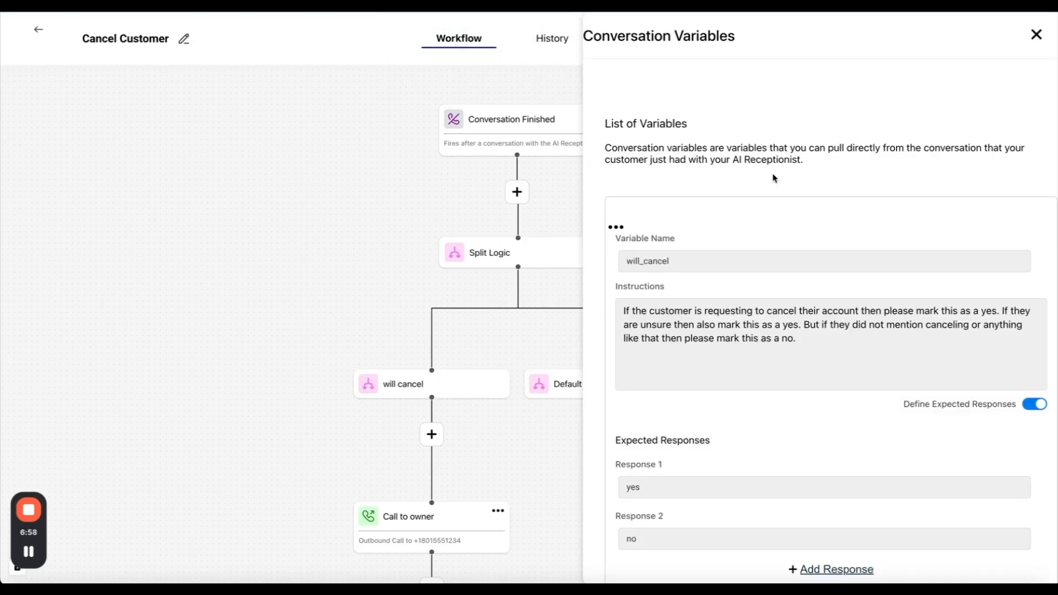
{"action": "scroll", "coordinate": [773, 178], "scroll_direction": "down", "scroll_amount": 1}
{"action": "left_click", "coordinate": [863, 559]}
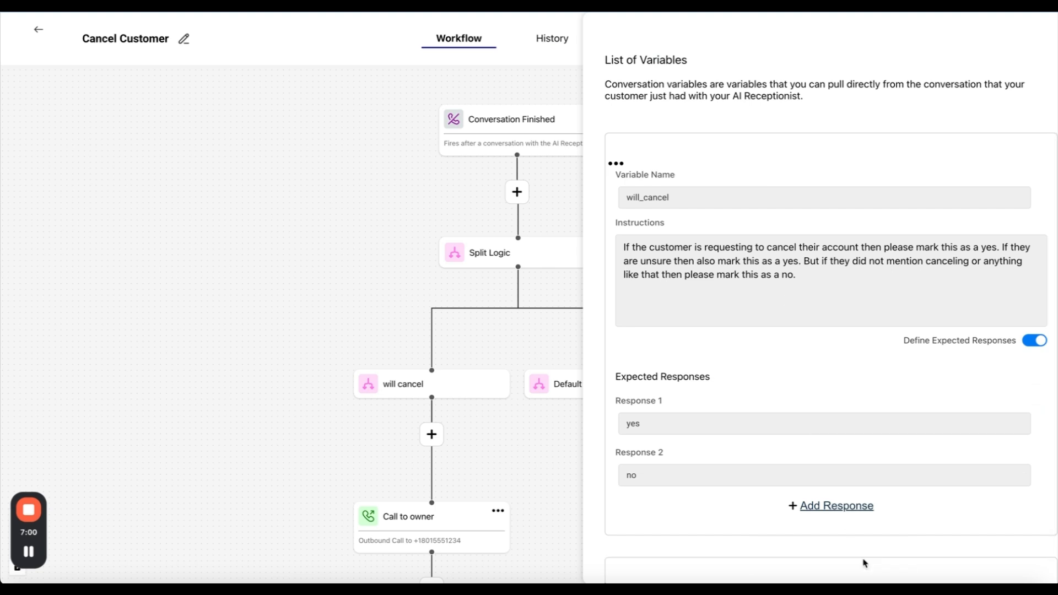
{"action": "scroll", "coordinate": [843, 496], "scroll_direction": "down", "scroll_amount": 5}
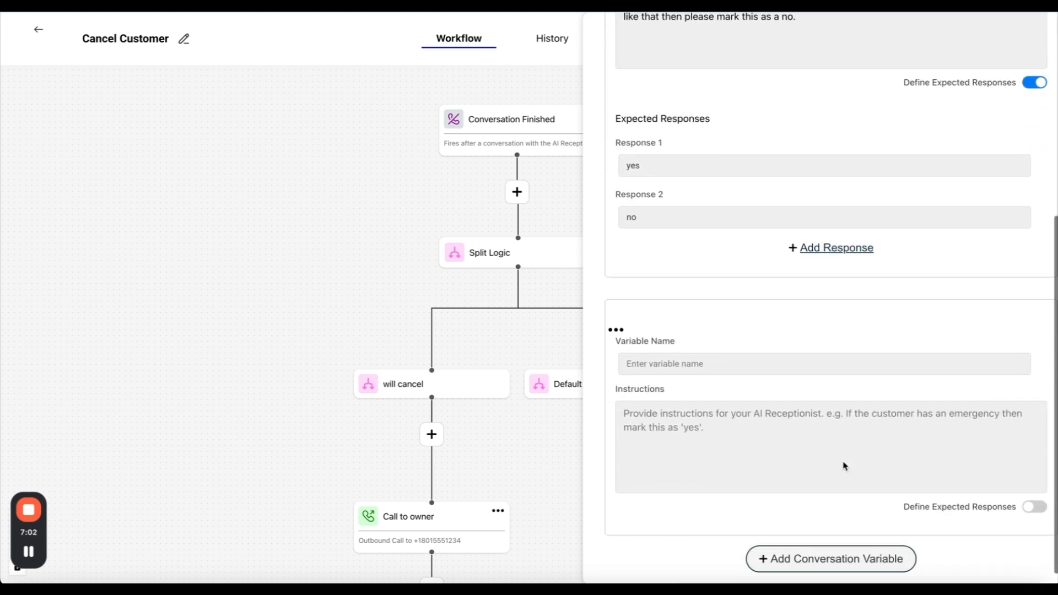
{"action": "left_click", "coordinate": [687, 369]}
{"action": "type", "text": "conversation_summary"}
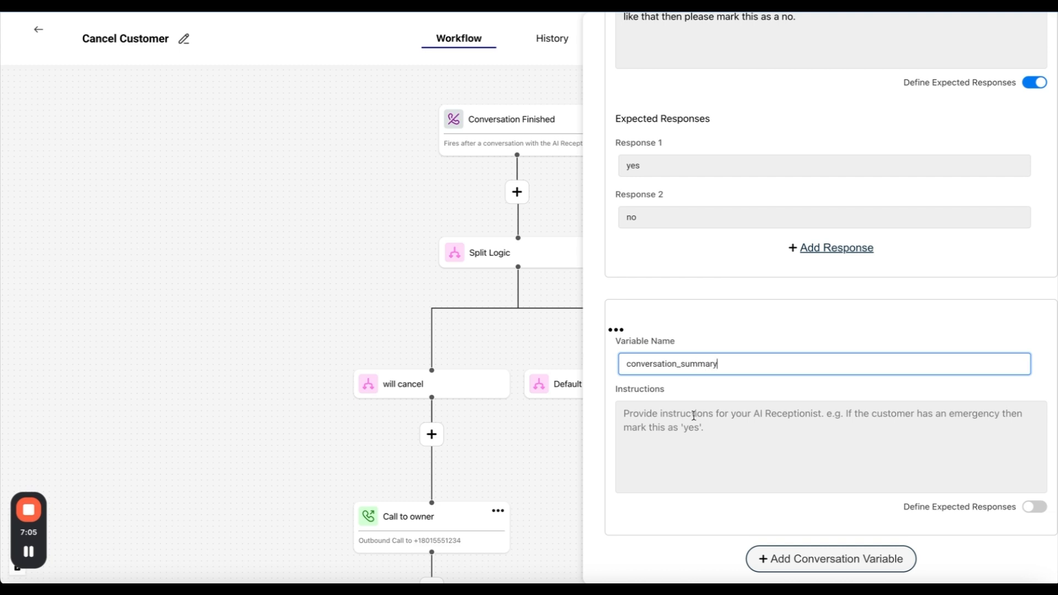
Begin the conversation_summary variable's instructions with "Please summarize the conversation in great detail.".
{"action": "left_click", "coordinate": [693, 415]}
{"action": "type", "text": "Please"}
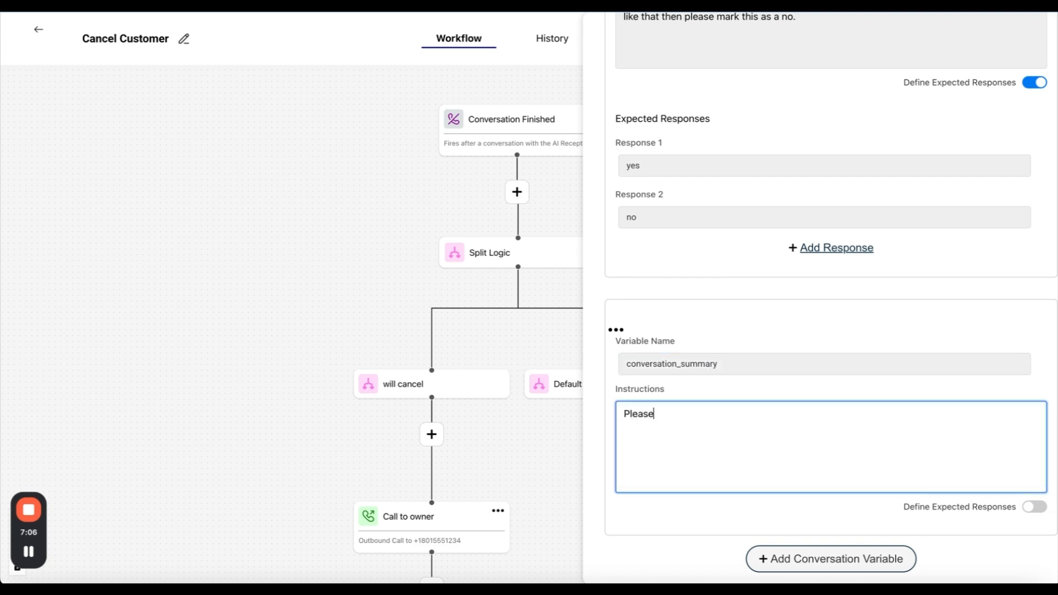
{"action": "type", "text": " summarize the conversation "}
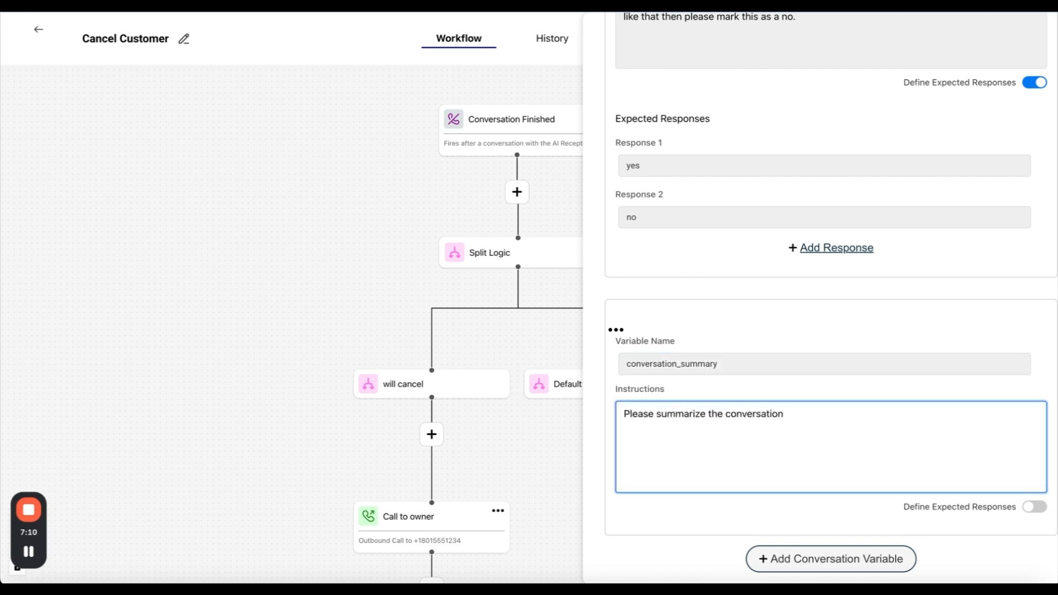
{"action": "type", "text": "in great detail. If the customer is g"}
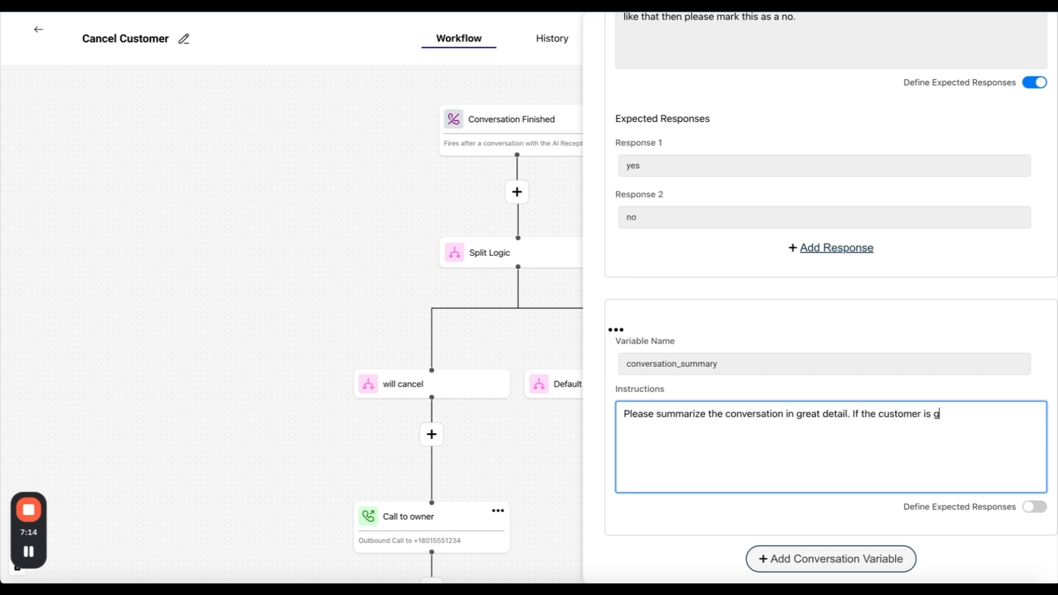
Complete the instructions with "If the customer is going to cancel, make sure you include why they want to cancel their account." and close the variables.
{"action": "type", "text": "oing to cancel, m"}
{"action": "type", "text": "ake sure you include wh"}
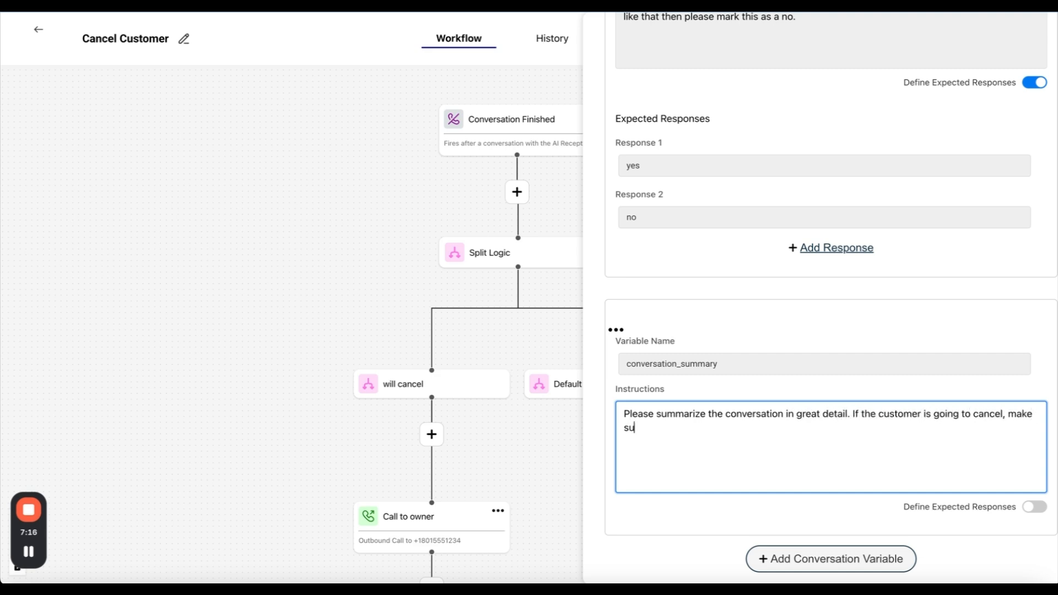
{"action": "type", "text": "y they"}
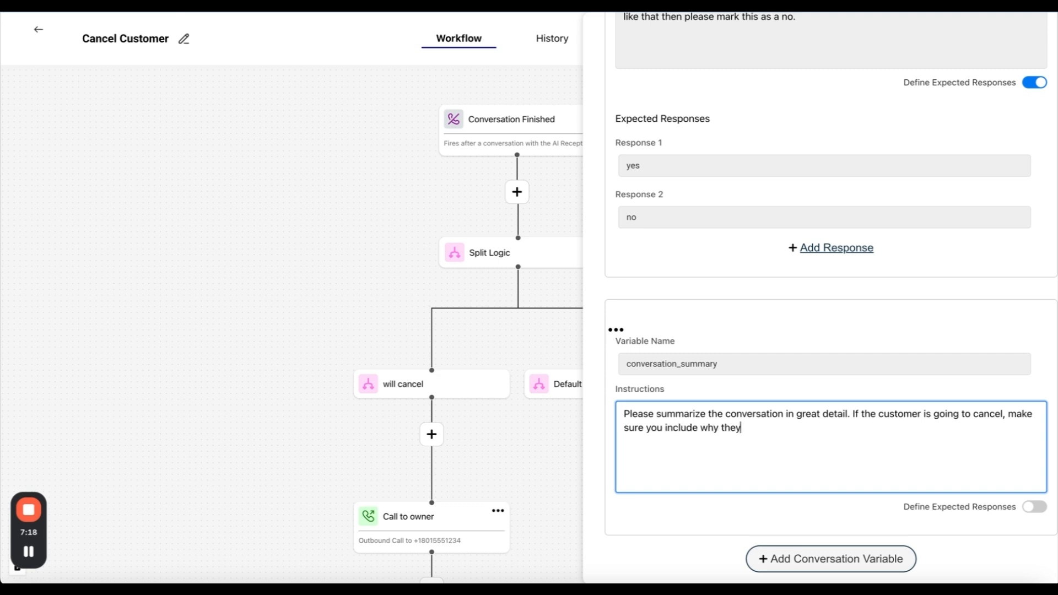
{"action": "type", "text": " want to cancel their account."}
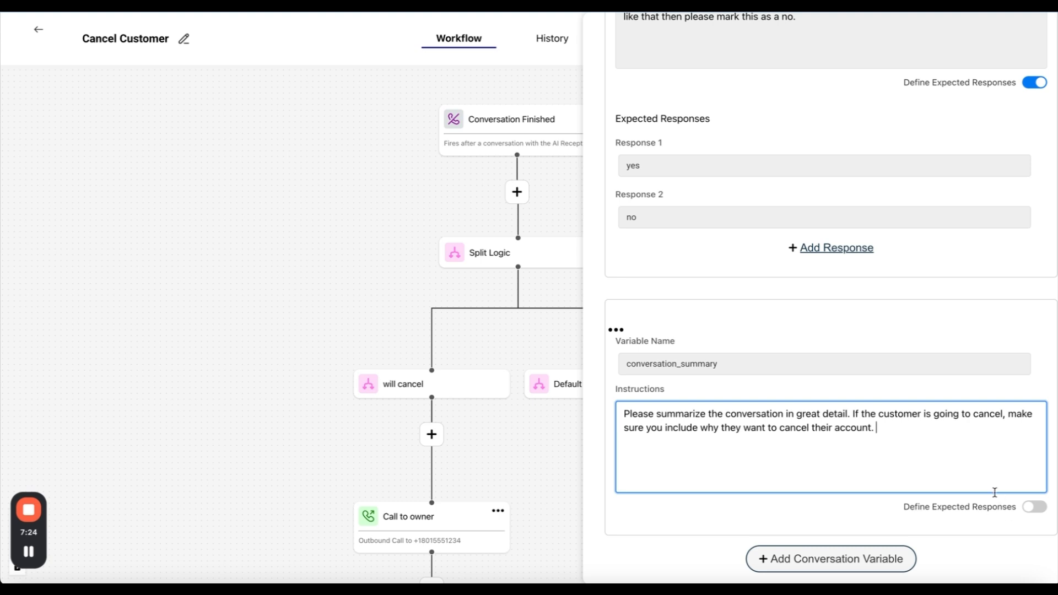
{"action": "left_click", "coordinate": [926, 331]}
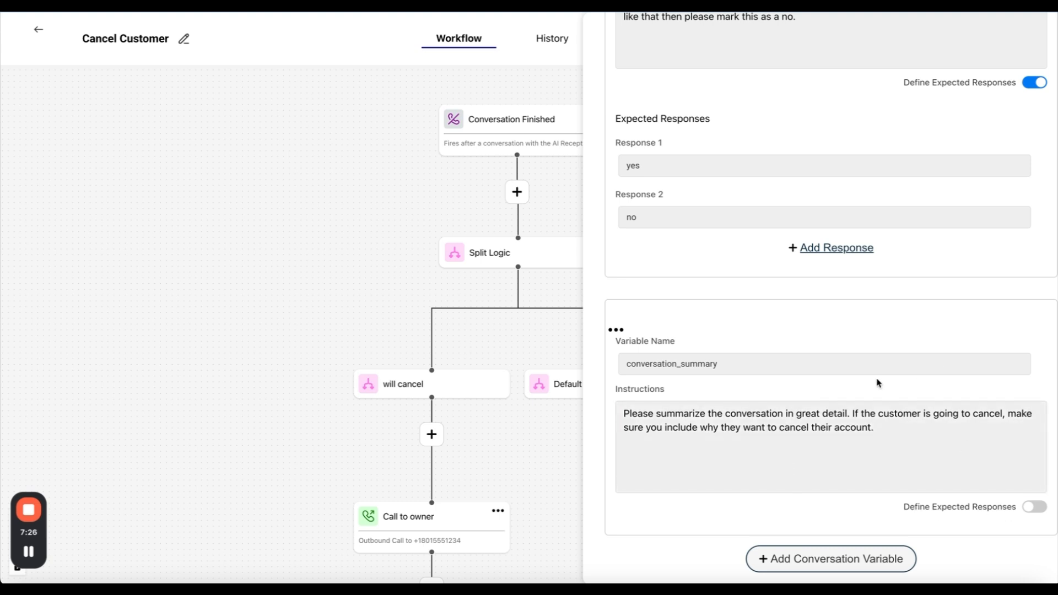
{"action": "scroll", "coordinate": [895, 379], "scroll_direction": "up", "scroll_amount": 5}
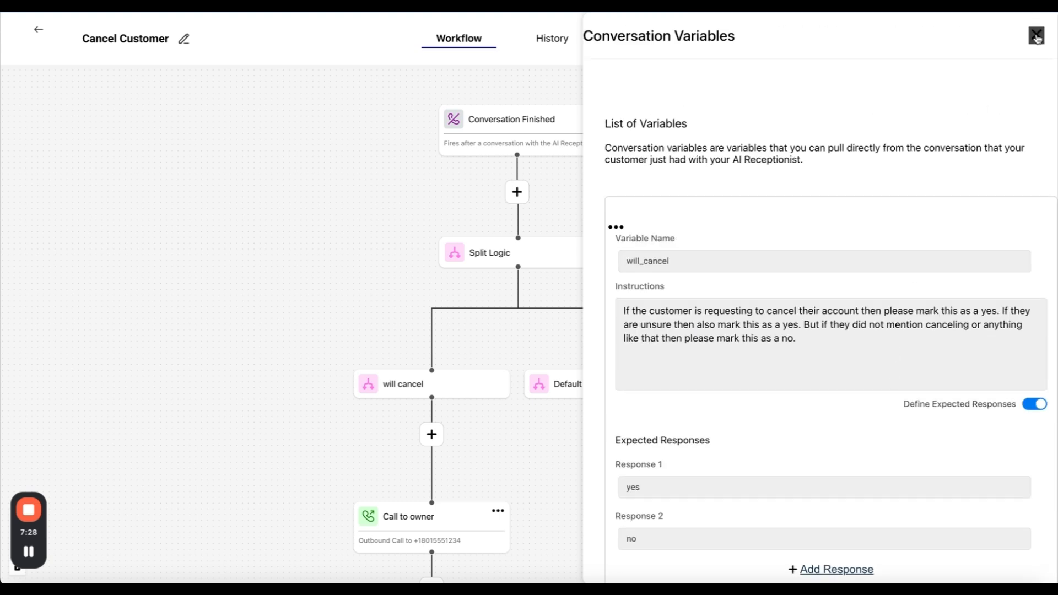
{"action": "left_click", "coordinate": [1034, 33]}
Insert the {conversation.conversation_summary} variable below the customer name lines in the Call to owner action's custom prompt.
{"action": "left_click_drag", "start_coordinate": [501, 397], "coordinate": [486, 281]}
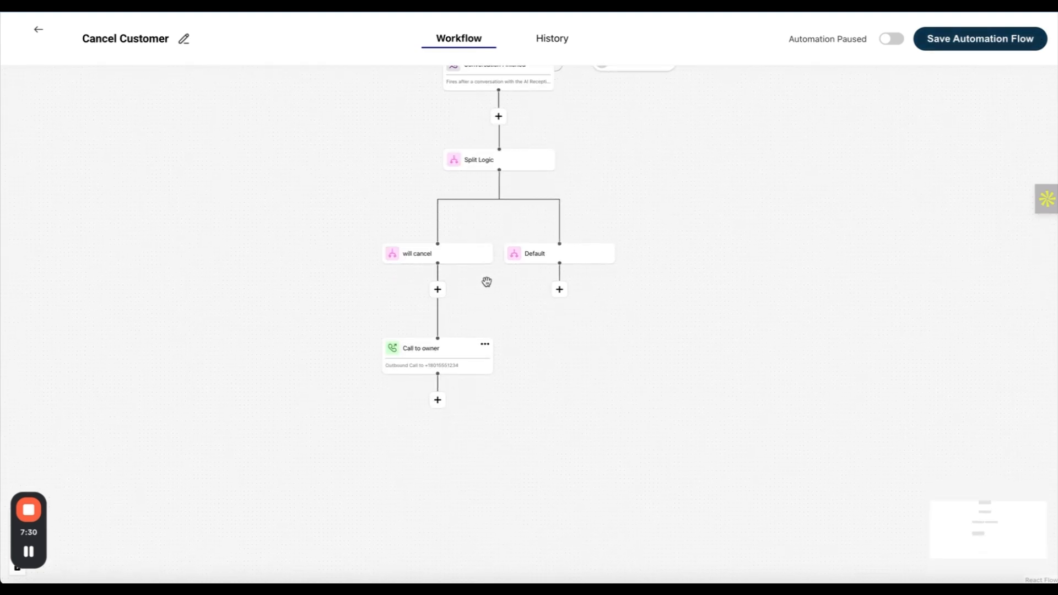
{"action": "left_click", "coordinate": [435, 355]}
{"action": "scroll", "coordinate": [759, 378], "scroll_direction": "down", "scroll_amount": 5}
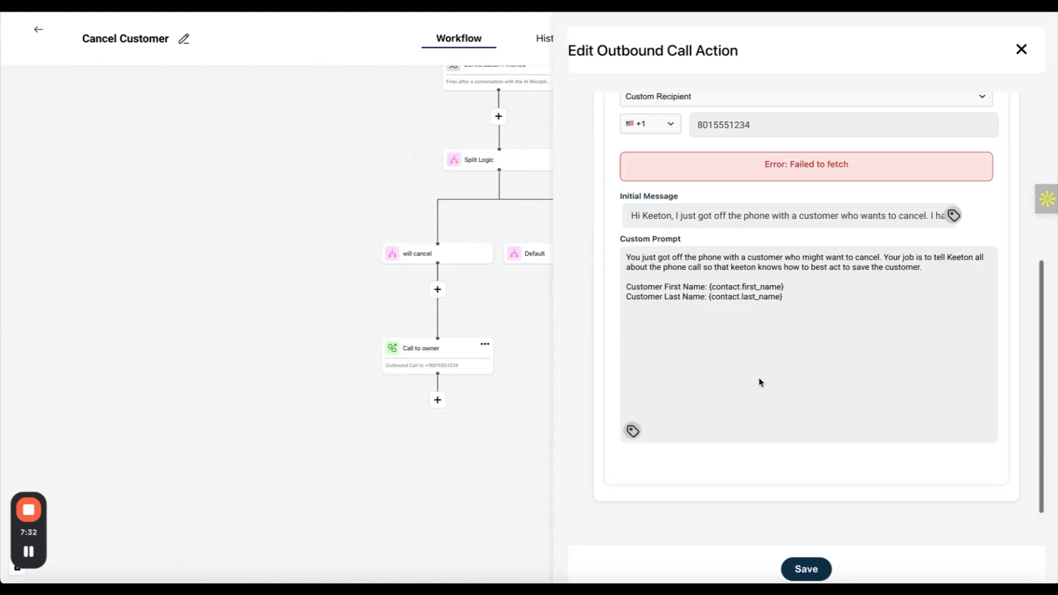
{"action": "left_click", "coordinate": [756, 336]}
{"action": "left_click", "coordinate": [633, 431]}
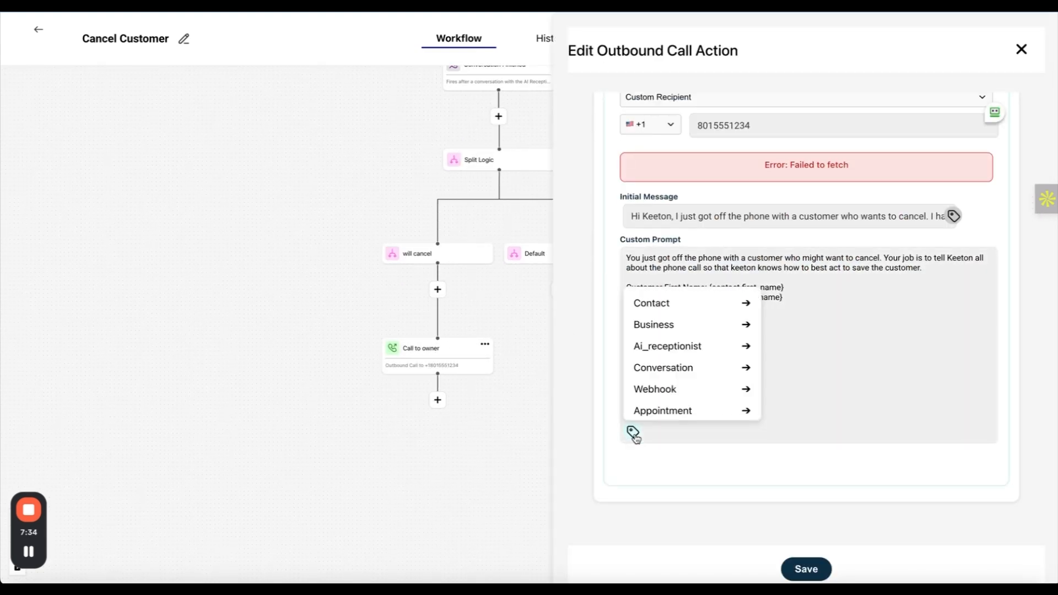
{"action": "left_click", "coordinate": [666, 368]}
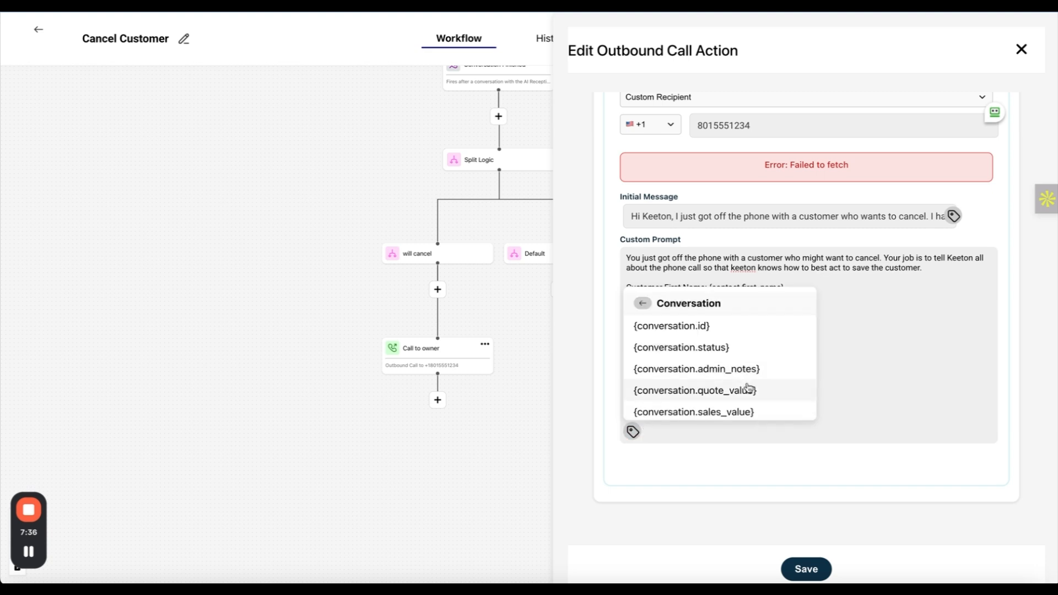
{"action": "scroll", "coordinate": [744, 410], "scroll_direction": "down", "scroll_amount": 2}
{"action": "left_click", "coordinate": [761, 408]}
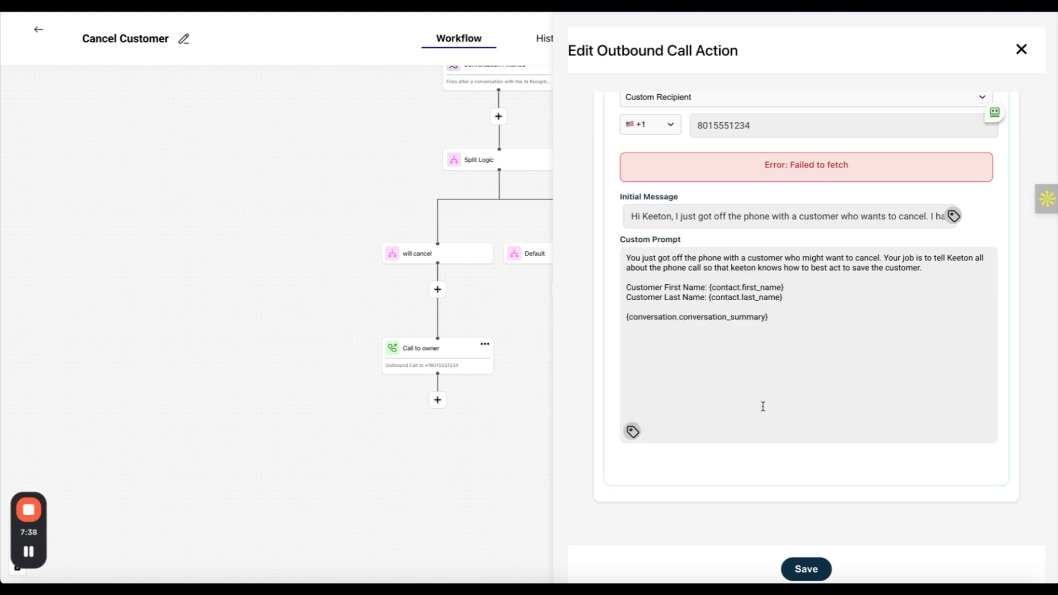
Add the line "Here is a summary of the conversation." directly above the {conversation.conversation_summary} variable in the custom prompt.
{"action": "left_click", "coordinate": [732, 308]}
{"action": "key", "text": "Return"}
{"action": "type", "text": "Her"}
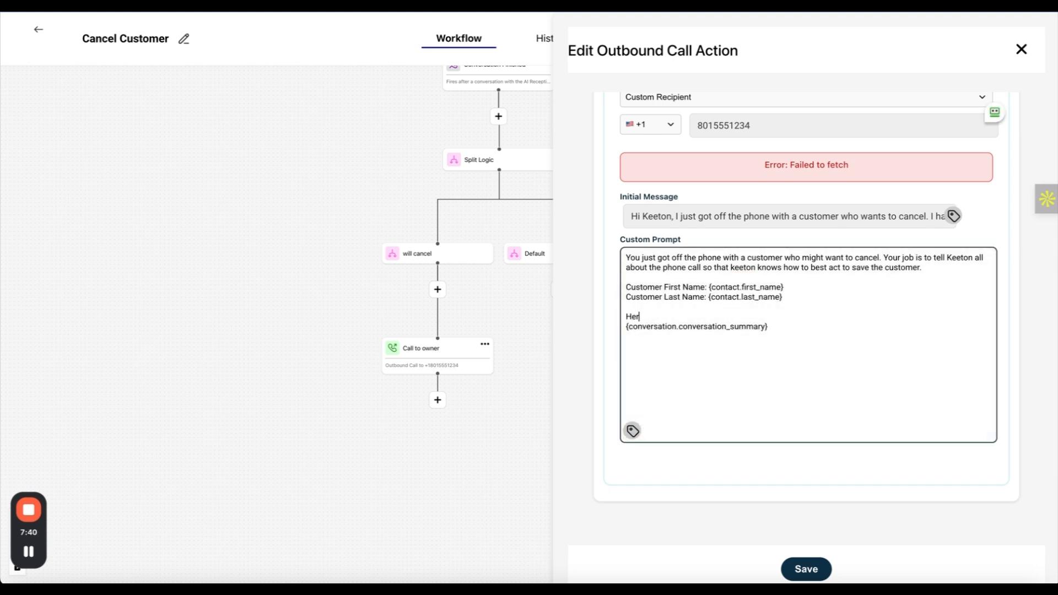
{"action": "type", "text": "e is a summary of the conversation."}
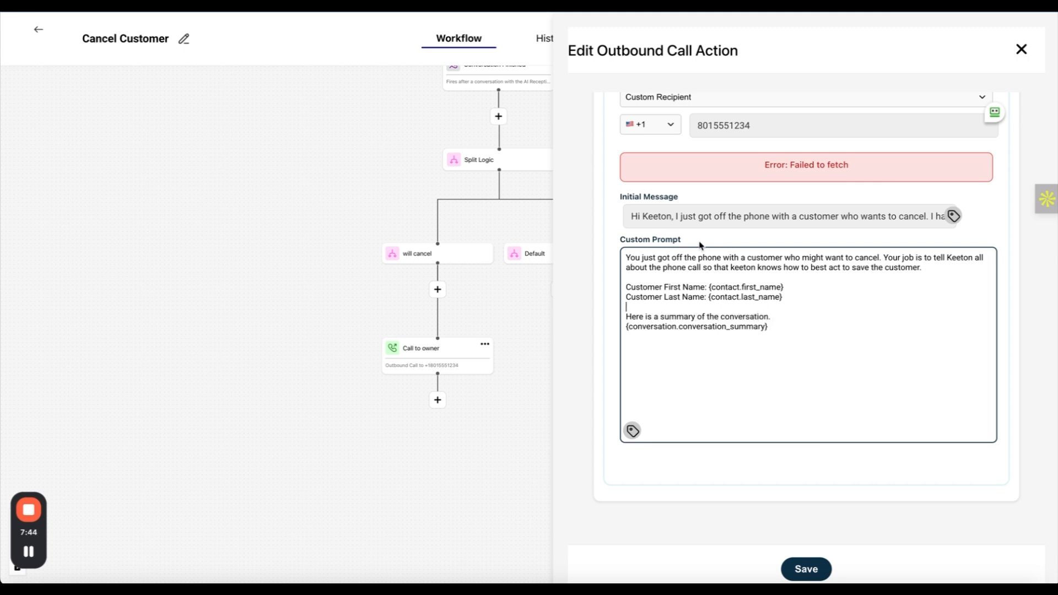
Review the initial message and the summary variable in the custom prompt, and save the Call to owner action.
{"action": "left_click_drag", "start_coordinate": [638, 216], "coordinate": [958, 223]}
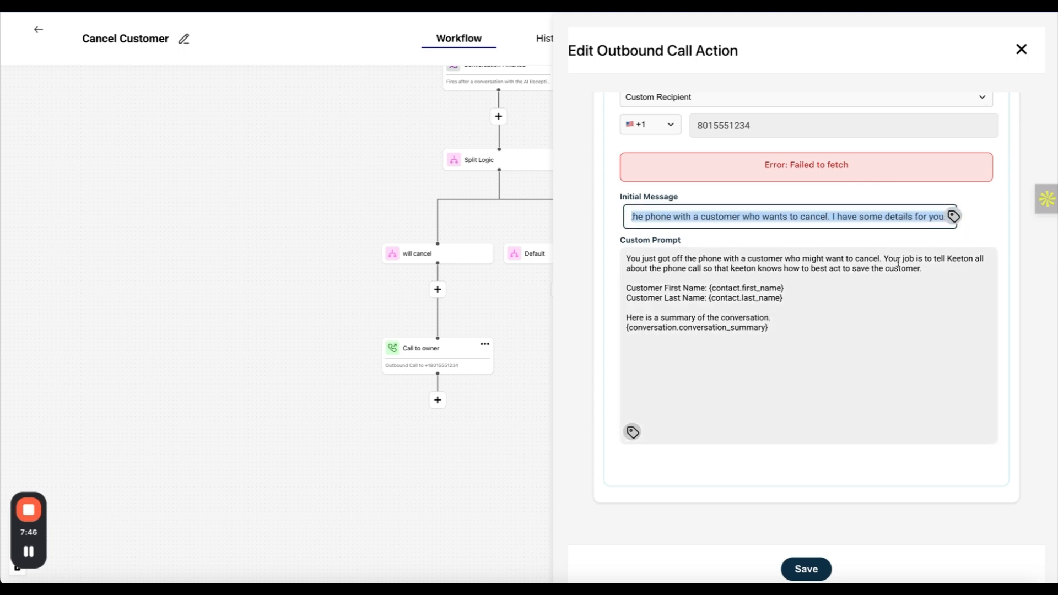
{"action": "left_click", "coordinate": [793, 310]}
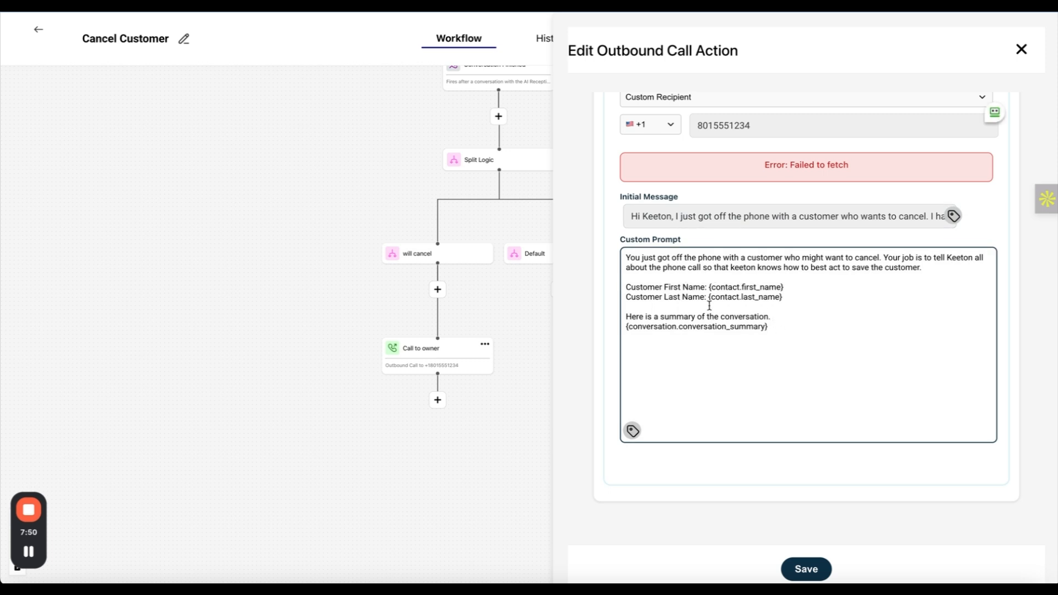
{"action": "triple_click", "coordinate": [681, 327]}
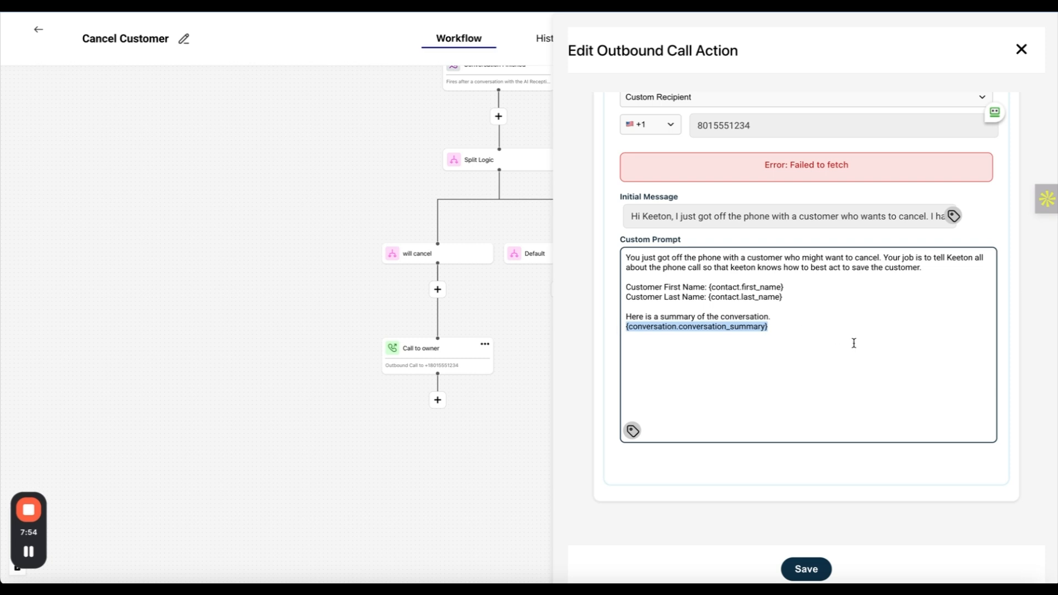
{"action": "left_click", "coordinate": [804, 568]}
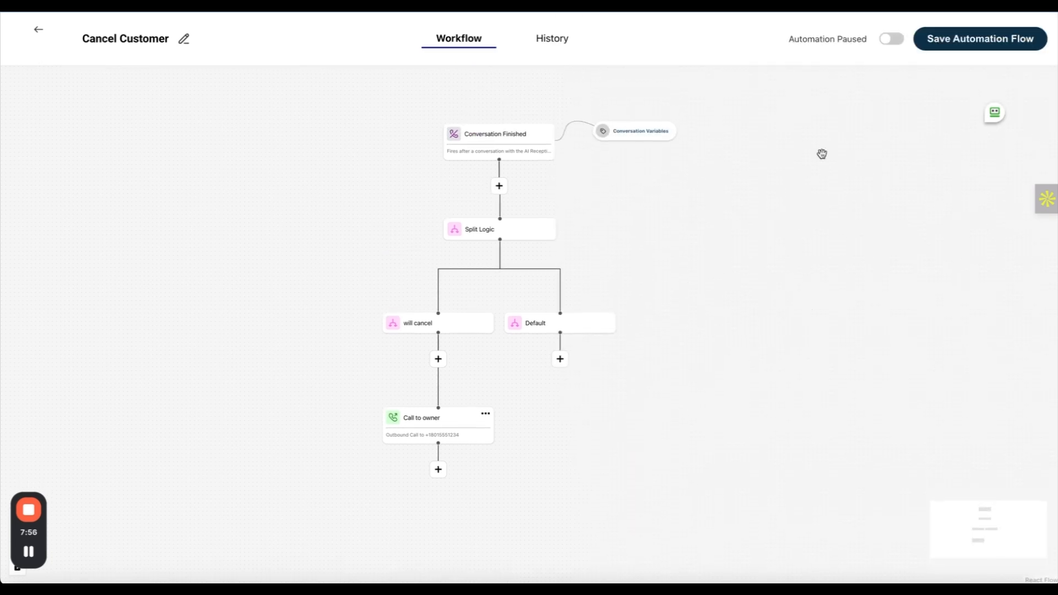
Save the Cancel Customer automation flow and switch it from paused to published.
{"action": "left_click", "coordinate": [958, 39]}
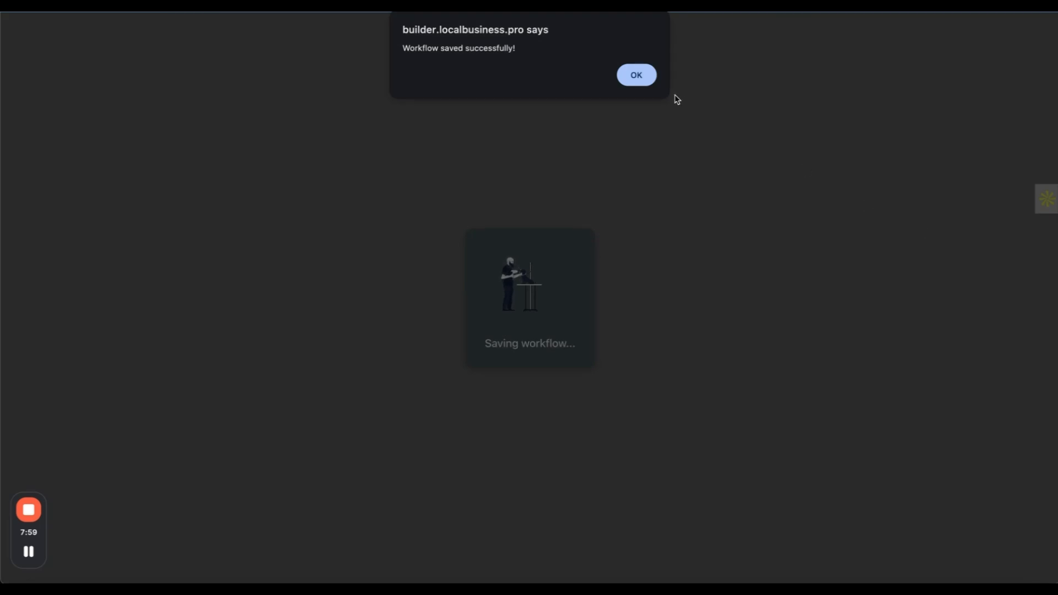
{"action": "left_click", "coordinate": [638, 76]}
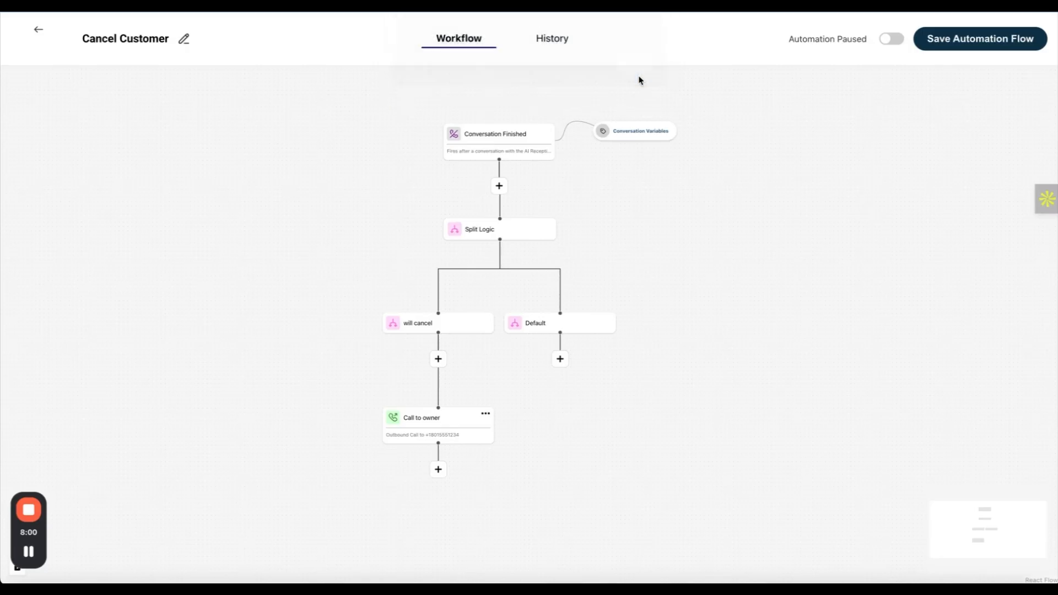
{"action": "left_click", "coordinate": [891, 38]}
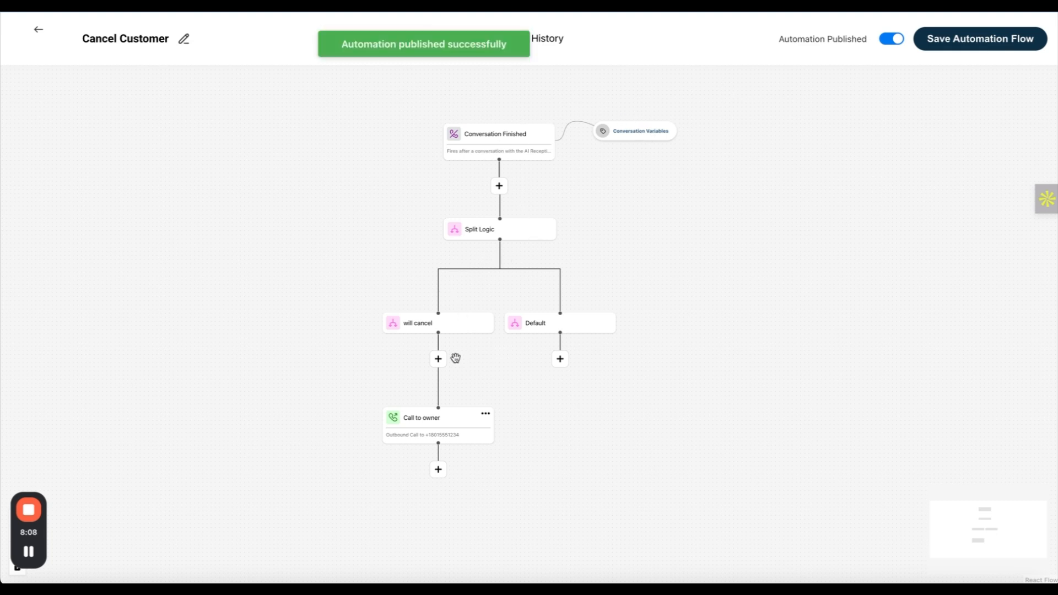
Check the Cancel Customer workflow's execution history, and return to the automations list to review its status and last updated date.
{"action": "left_click", "coordinate": [552, 44]}
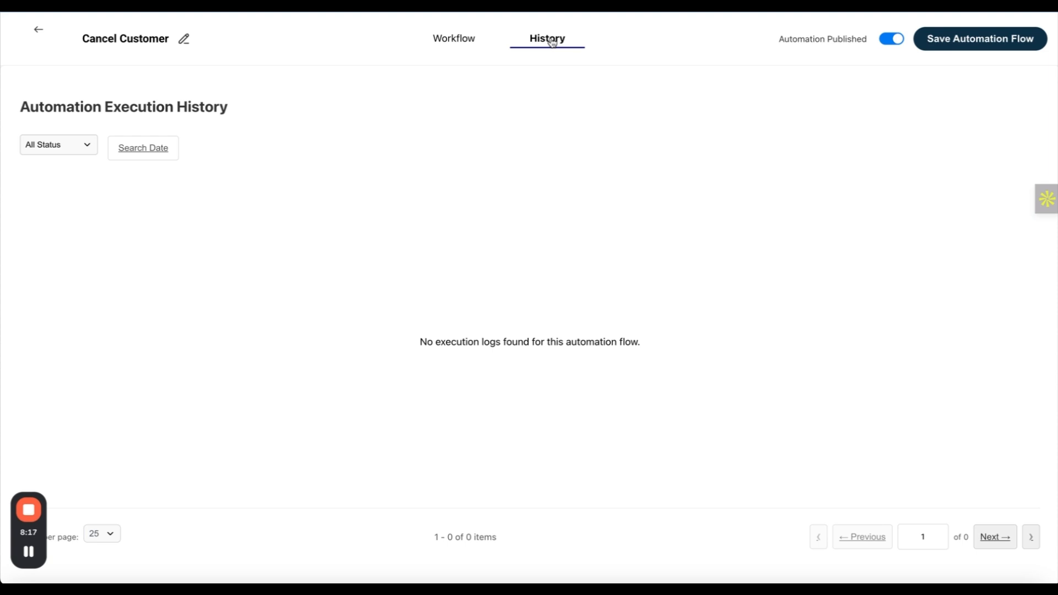
{"action": "left_click", "coordinate": [454, 38]}
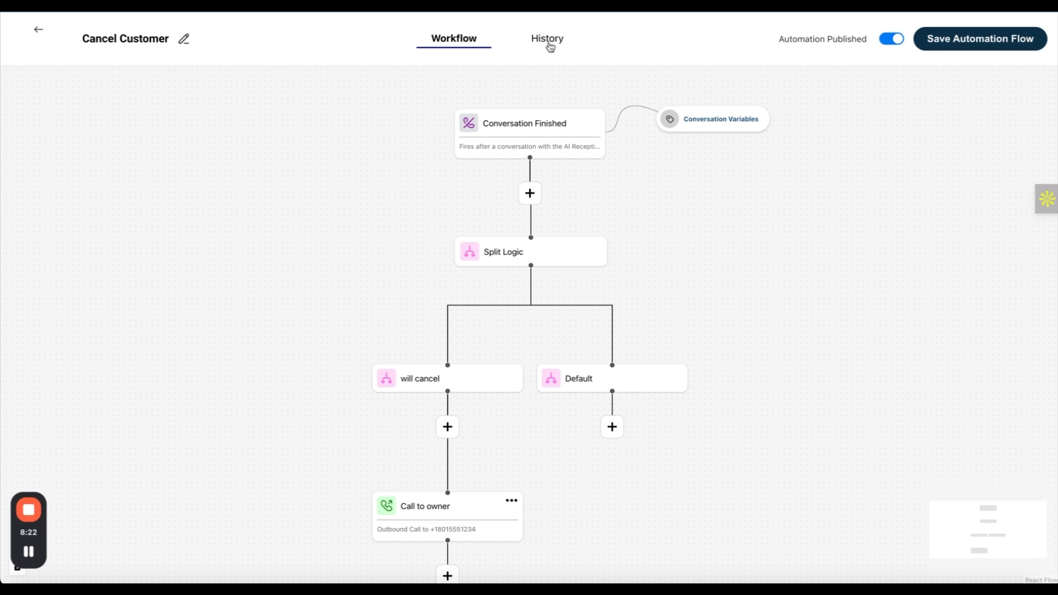
{"action": "left_click", "coordinate": [38, 29]}
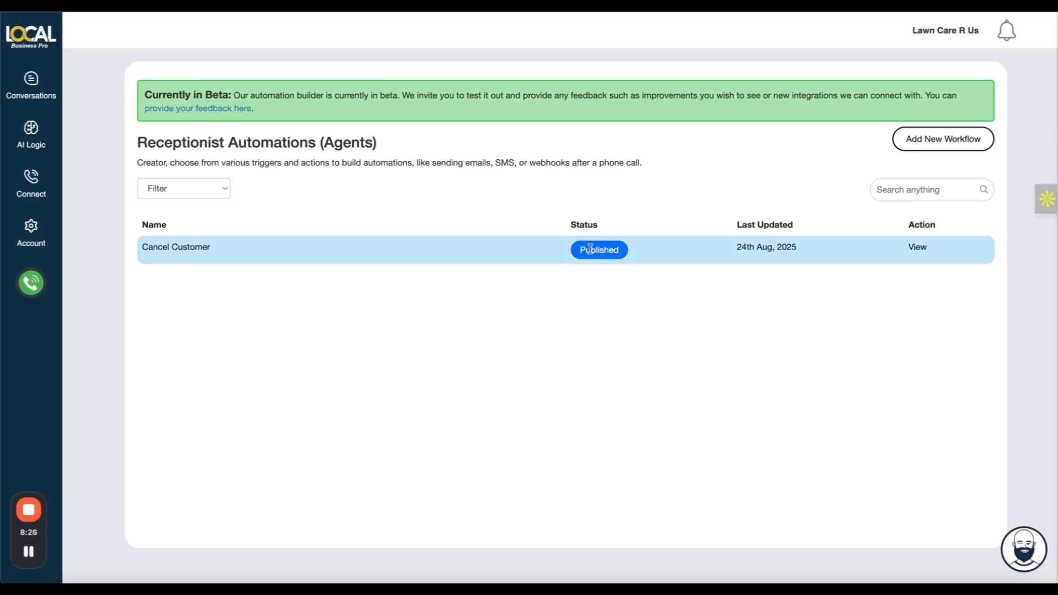
{"action": "left_click_drag", "start_coordinate": [737, 246], "coordinate": [848, 250]}
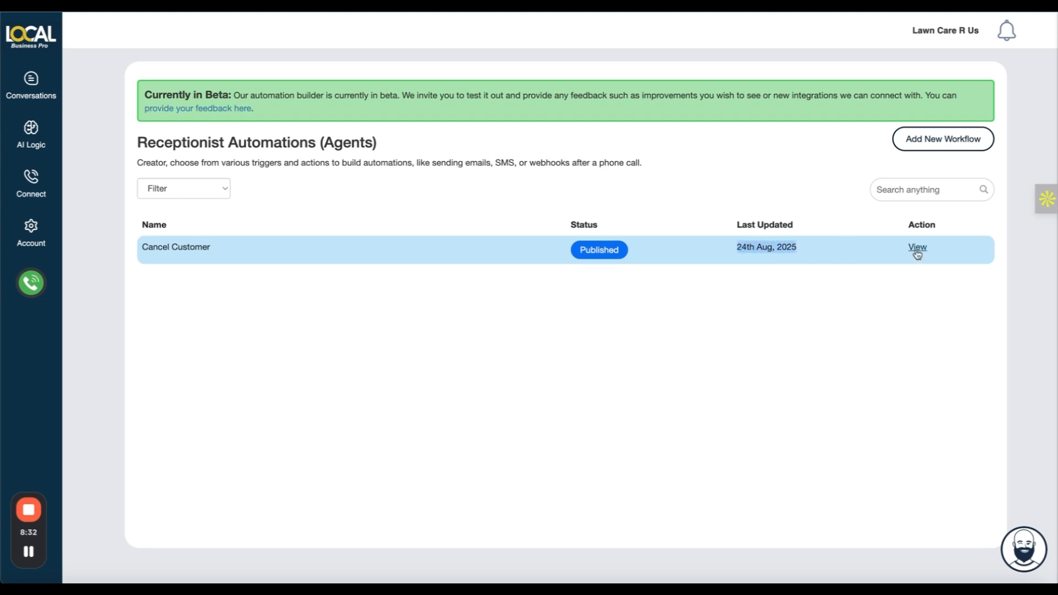
{"action": "left_click", "coordinate": [647, 402]}
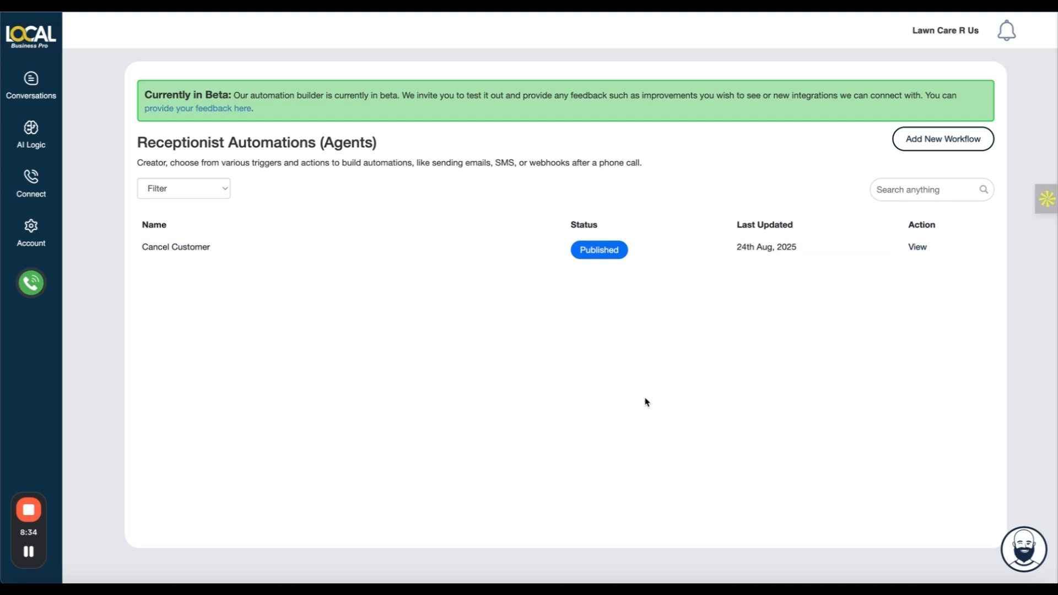